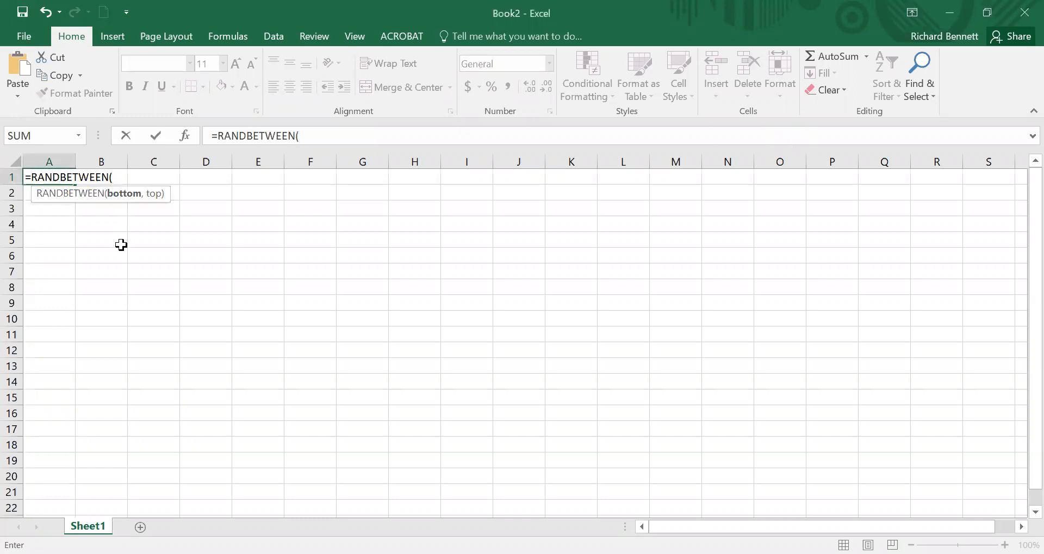
# Step: Discard the pending formula in A1 and enter the heading "simulate 100 tosses of a coin." there
pyautogui.press('Escape')
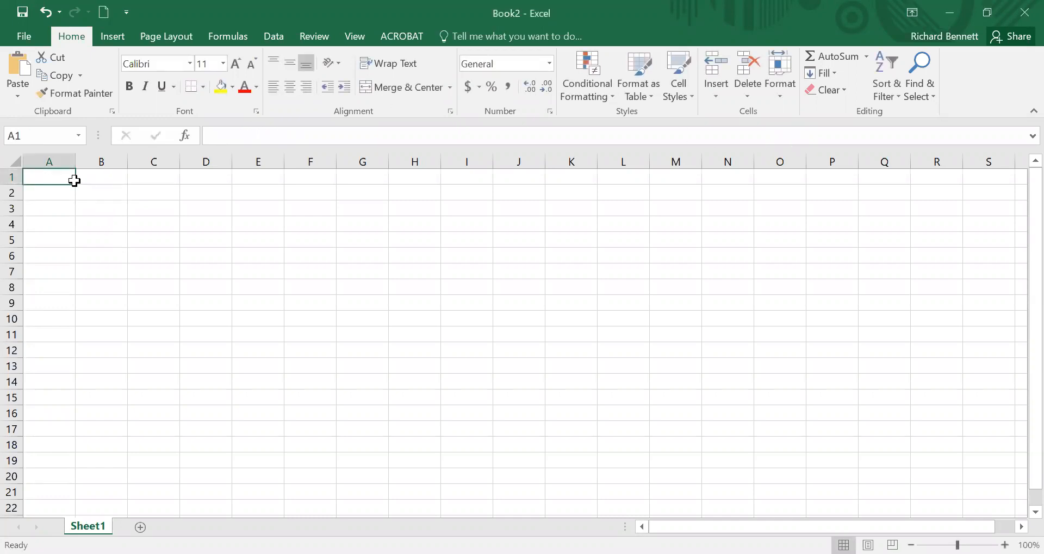
pyautogui.write('simulat')
pyautogui.press('BackSpace')
pyautogui.press('BackSpace')
pyautogui.press('BackSpace')
pyautogui.press('BackSpace')
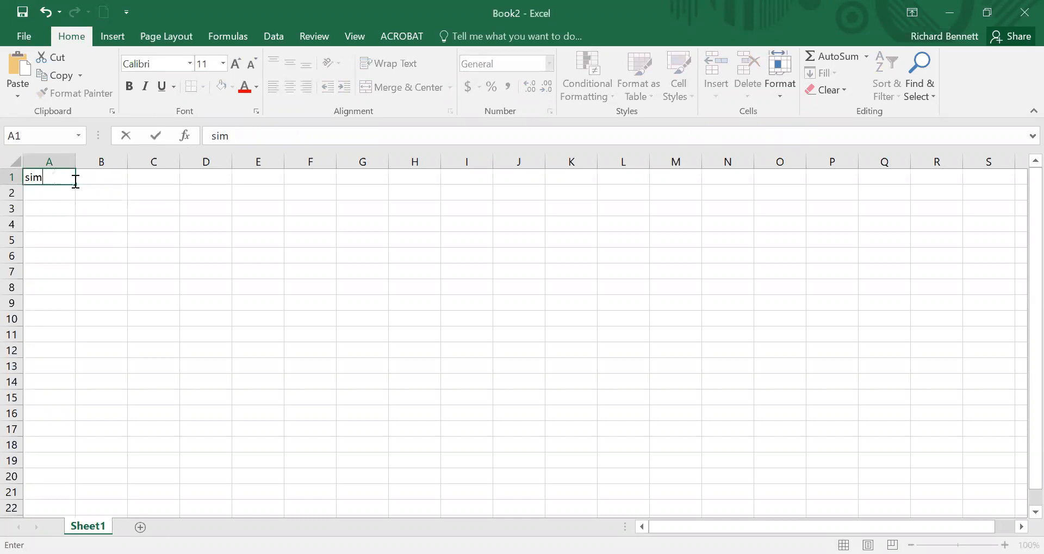
pyautogui.write('ulate 100 tosses of')
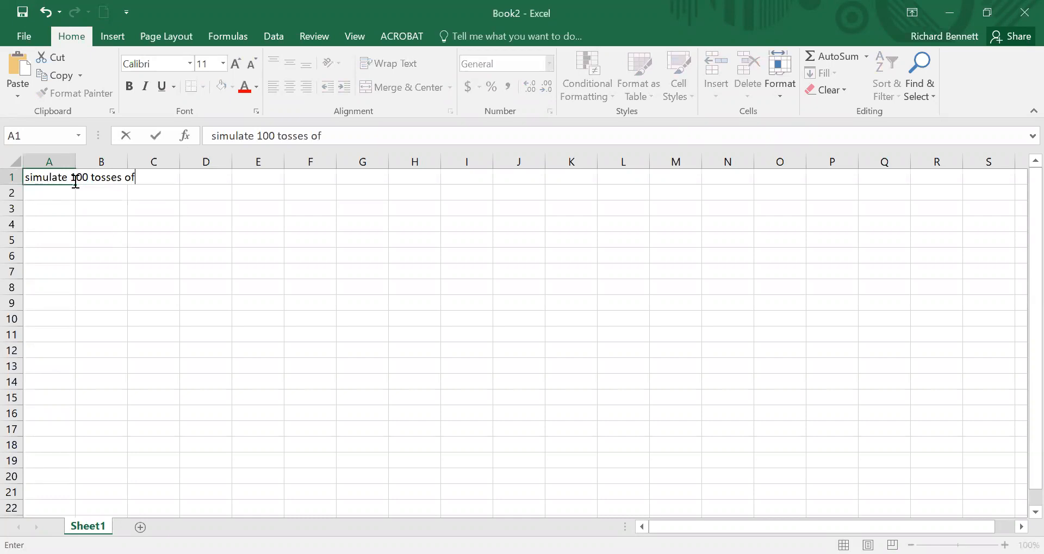
pyautogui.write(' a coin.')
pyautogui.press('Return')
pyautogui.press('Return')
# Step: Enter the label "legend" in cell A3, leaving a blank row beneath the coin toss heading
pyautogui.write('lend')
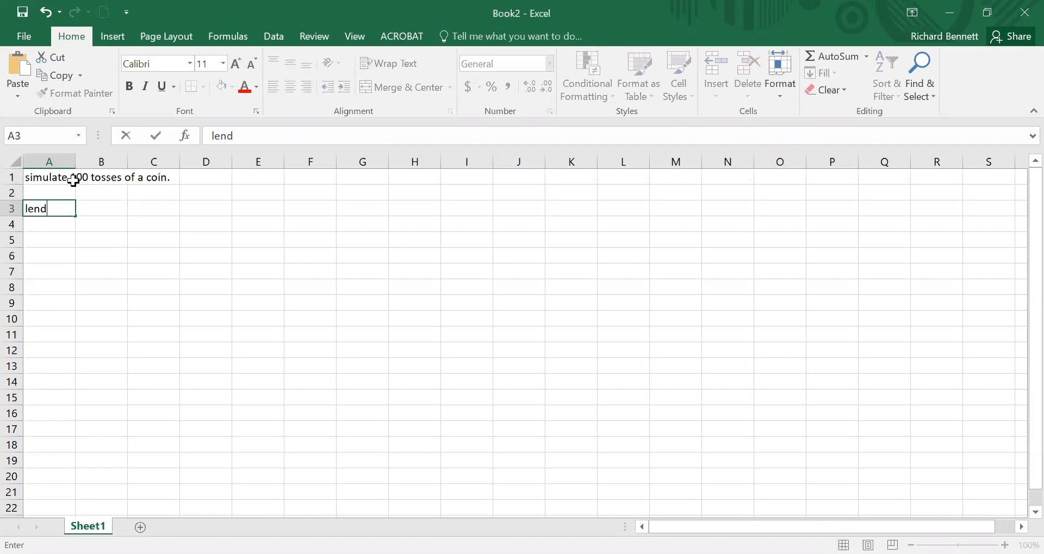
pyautogui.press('BackSpace')
pyautogui.write('gened')
pyautogui.press('BackSpace')
pyautogui.press('BackSpace')
pyautogui.write('d')
pyautogui.press('Return')
# Step: Add the coin legend entries "heads=1" in A4 and "tails=0" in A5
pyautogui.write('heads=1')
pyautogui.press('Return')
pyautogui.write('tao')
pyautogui.press('BackSpace')
pyautogui.write('ils=0')
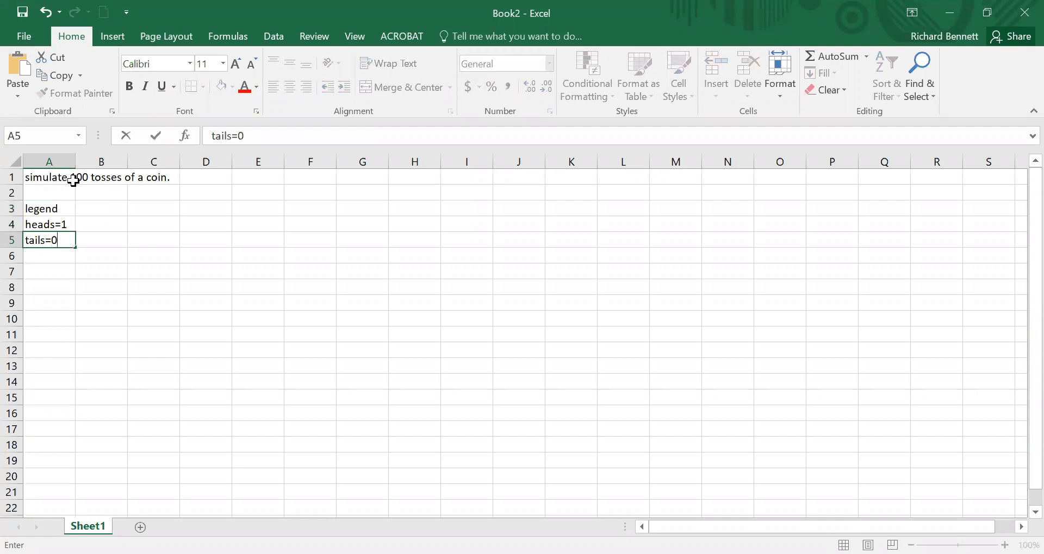
pyautogui.press('Return')
pyautogui.press('Return')
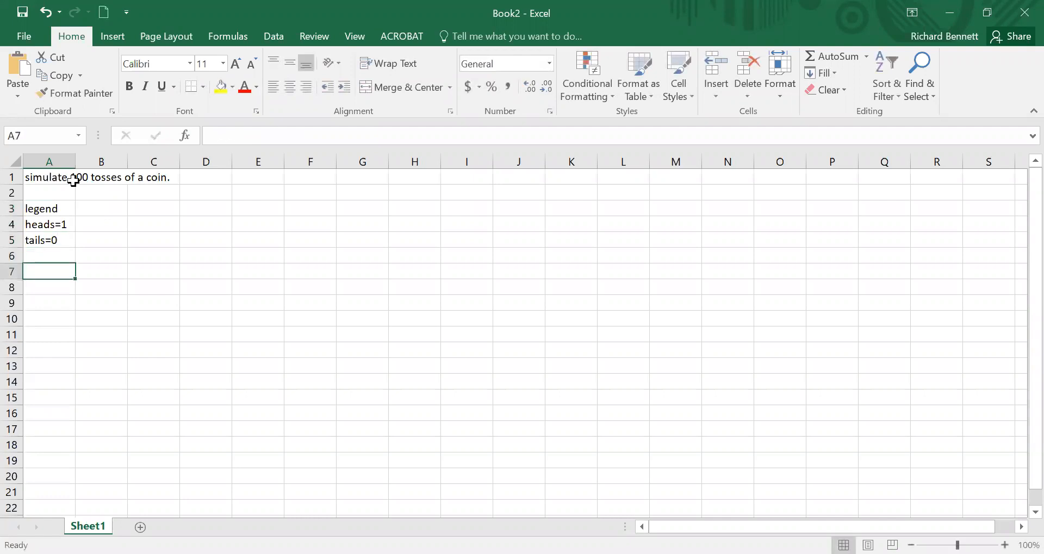
# Step: Enter the formula =RANDBETWEEN(0,1) in cell A7 to generate the first coin toss
pyautogui.write('=')
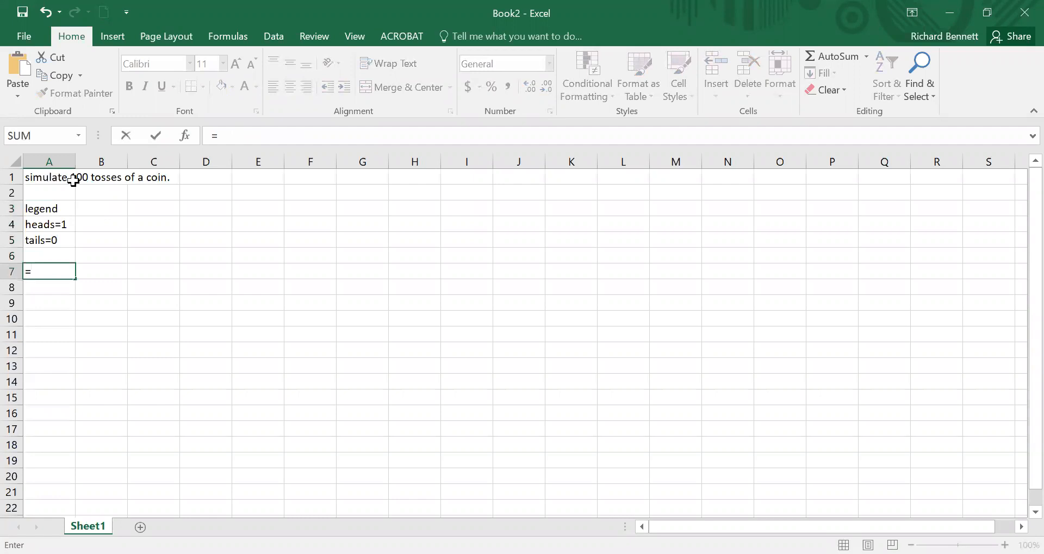
pyautogui.write('rand')
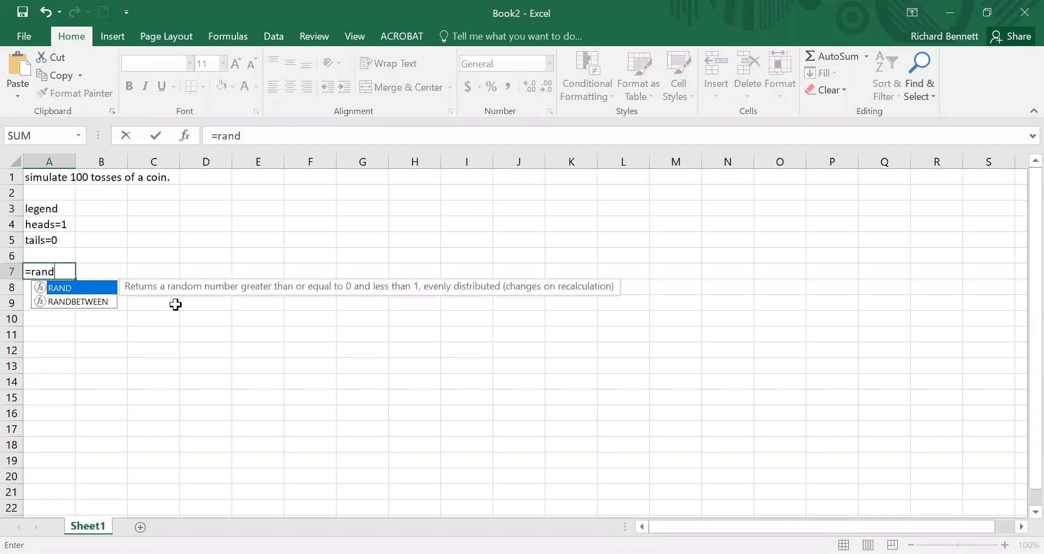
pyautogui.doubleClick(87, 301)
pyautogui.write('0,1)')
pyautogui.press('Return')
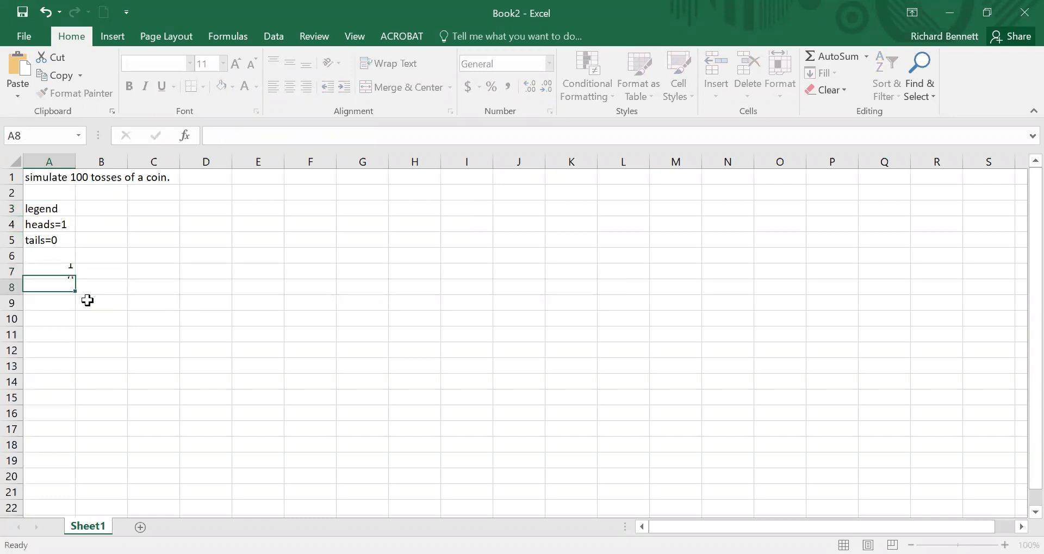
# Step: Fill the RANDBETWEEN formula from A7 down to A107 and clear the extra toss in A107
pyautogui.click(68, 267)
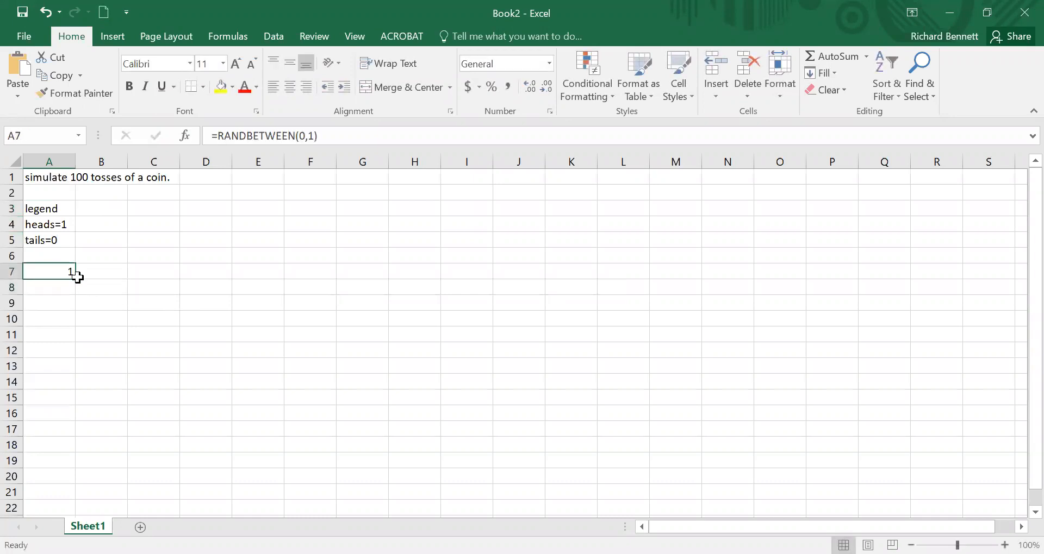
pyautogui.moveTo(75, 279)
pyautogui.mouseDown()
pyautogui.moveTo(103, 508)
pyautogui.moveTo(105, 466)
pyautogui.moveTo(102, 524)
pyautogui.moveTo(93, 470)
pyautogui.moveTo(95, 530)
pyautogui.moveTo(87, 449)
pyautogui.mouseUp()
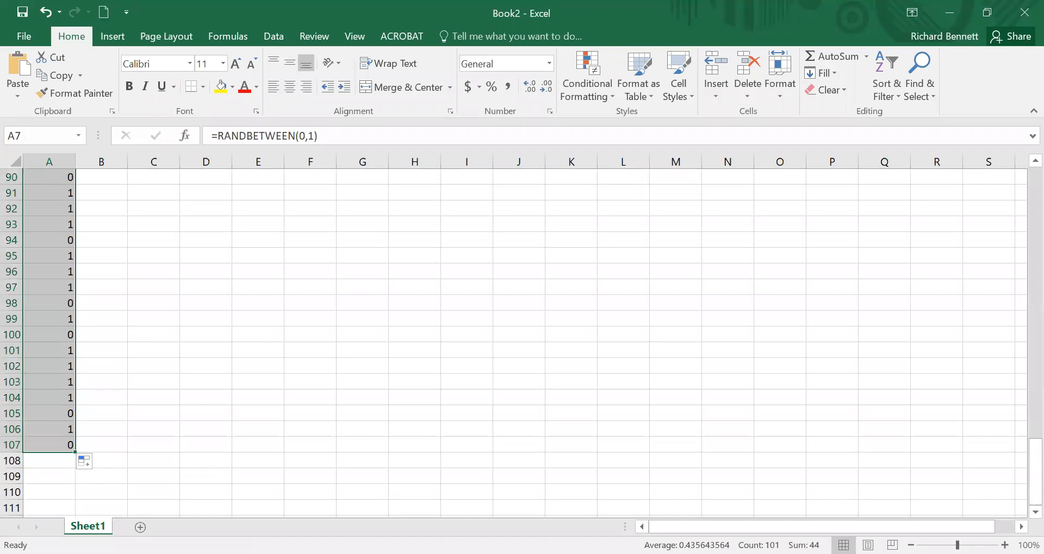
pyautogui.click(59, 443)
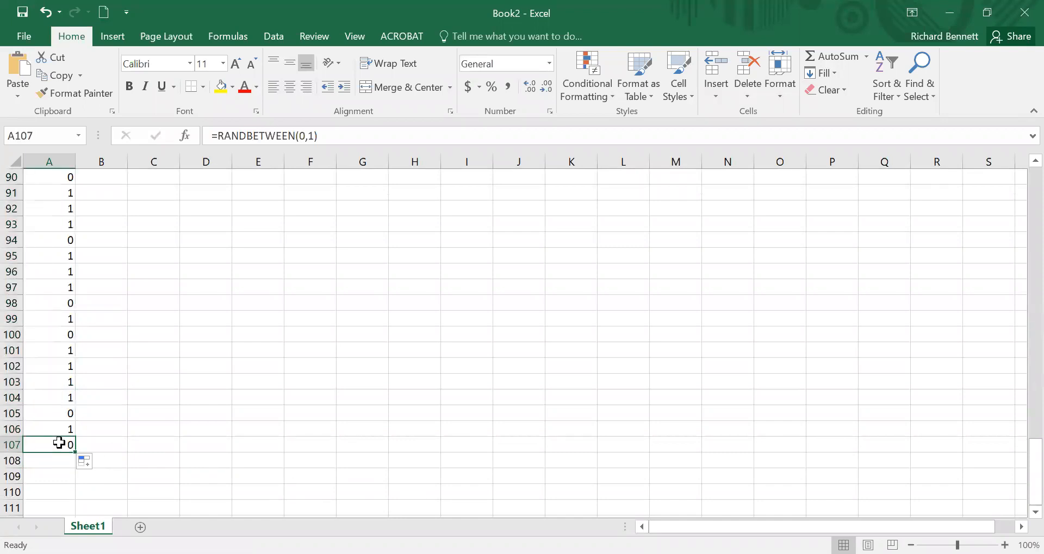
pyautogui.press('Delete')
# Step: Enter the test letter "f" in F103, F104 and F105 to trigger recalculation of the tosses, and delete these entries
pyautogui.click(292, 376)
pyautogui.write('f')
pyautogui.press('Return')
pyautogui.write('f')
pyautogui.press('Return')
pyautogui.write('f')
pyautogui.press('Return')
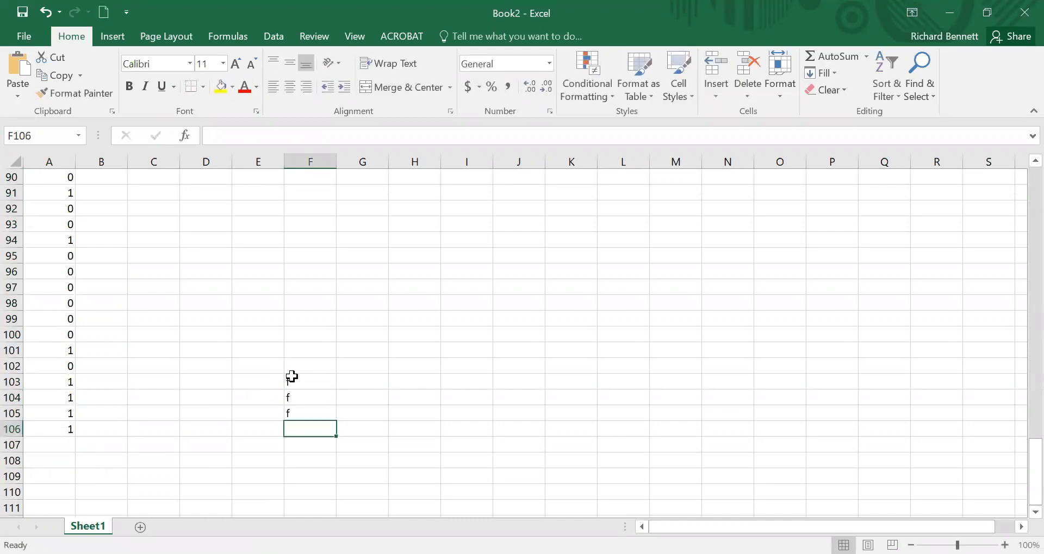
pyautogui.hotkey('shift', 'Up')
pyautogui.hotkey('shift', 'Up')
pyautogui.hotkey('shift', 'Up')
pyautogui.press('Delete')
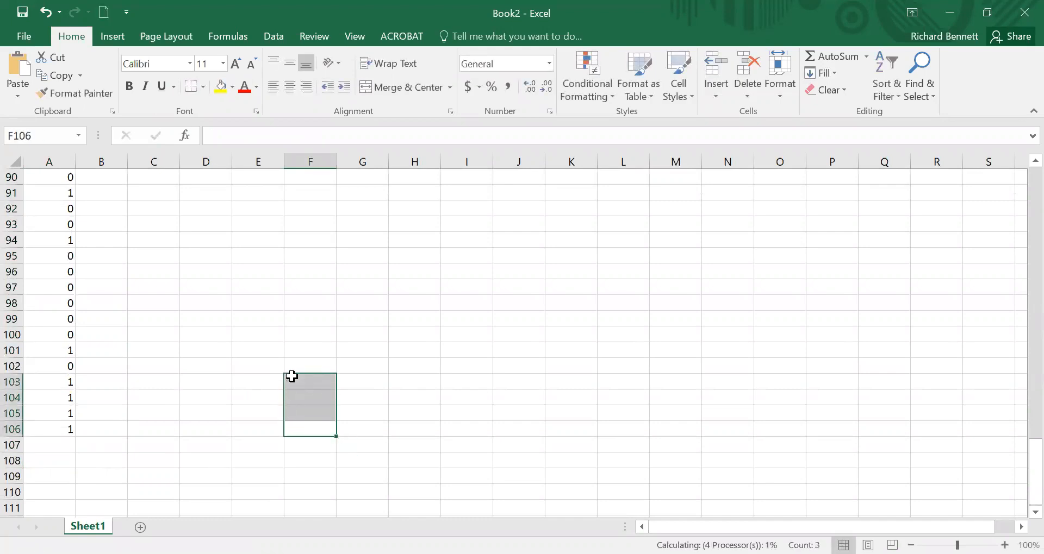
# Step: Copy the toss results in A7:A106 and paste them over themselves as values only
pyautogui.moveTo(60, 428); pyautogui.dragTo(57, 274)
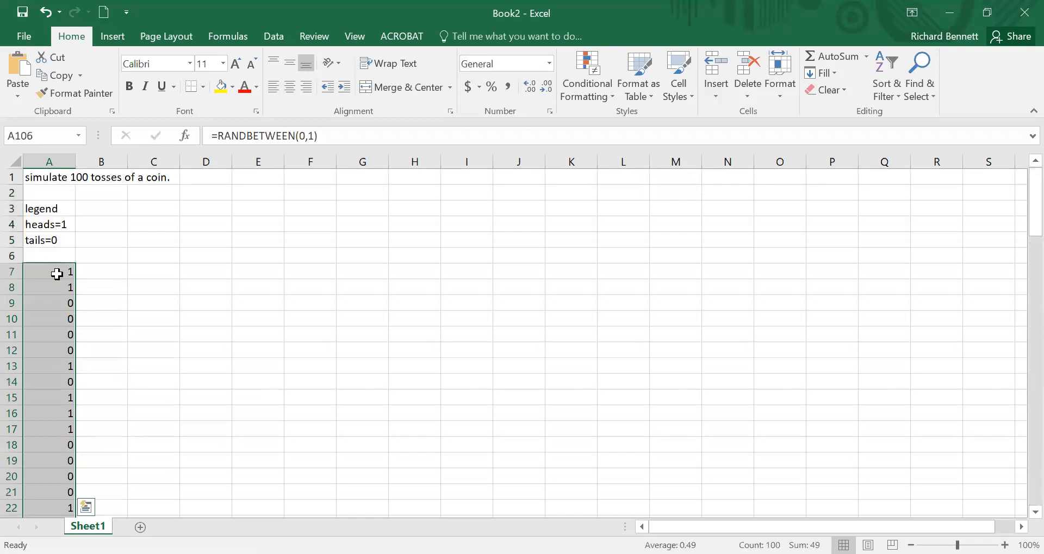
pyautogui.rightClick(56, 274)
pyautogui.click(102, 237)
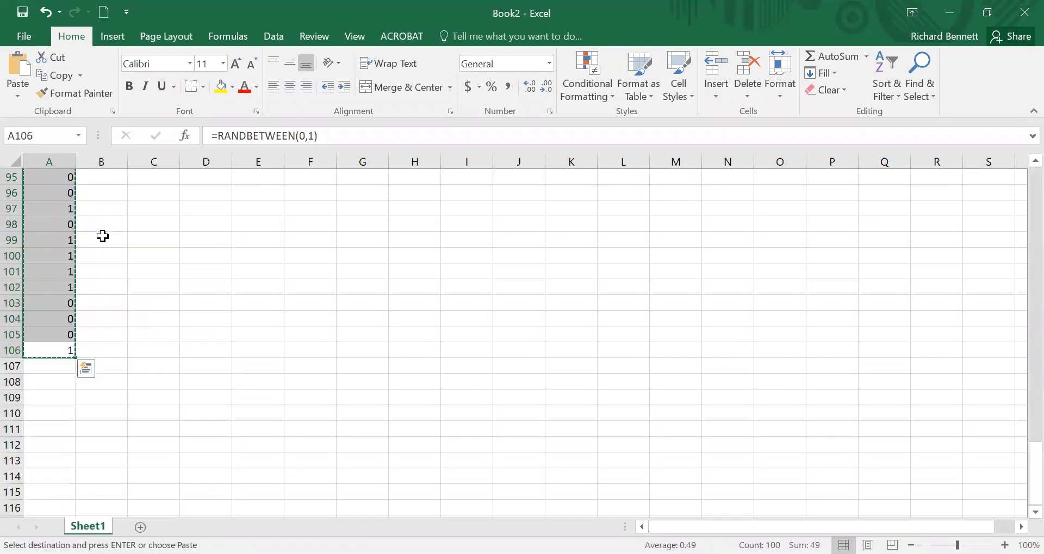
pyautogui.rightClick(55, 246)
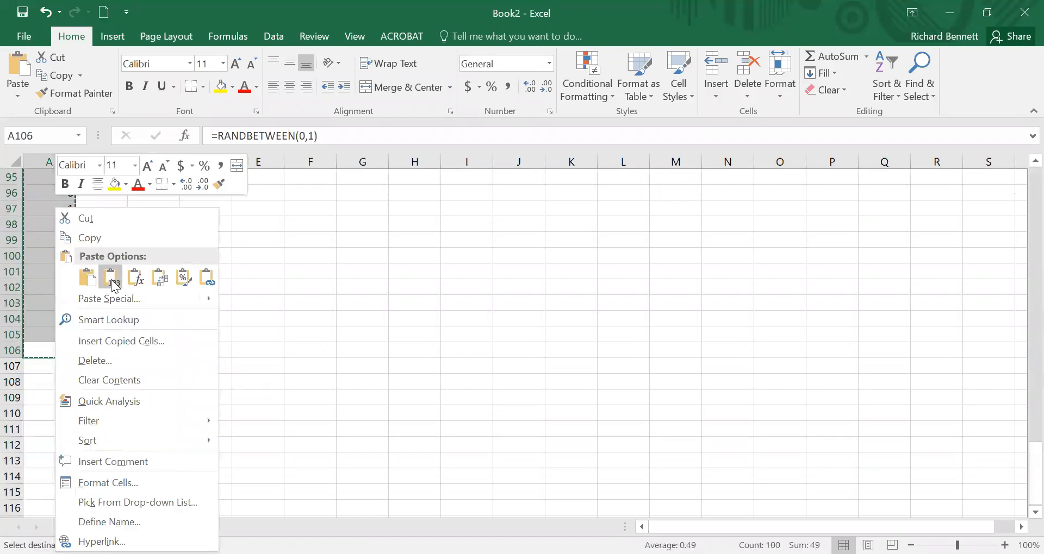
pyautogui.click(111, 279)
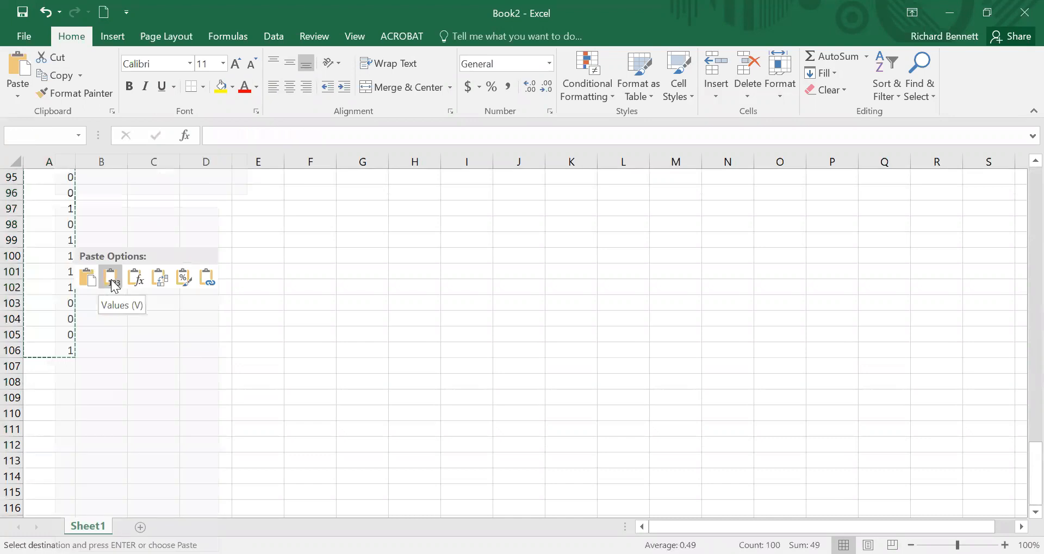
pyautogui.rightClick(54, 231)
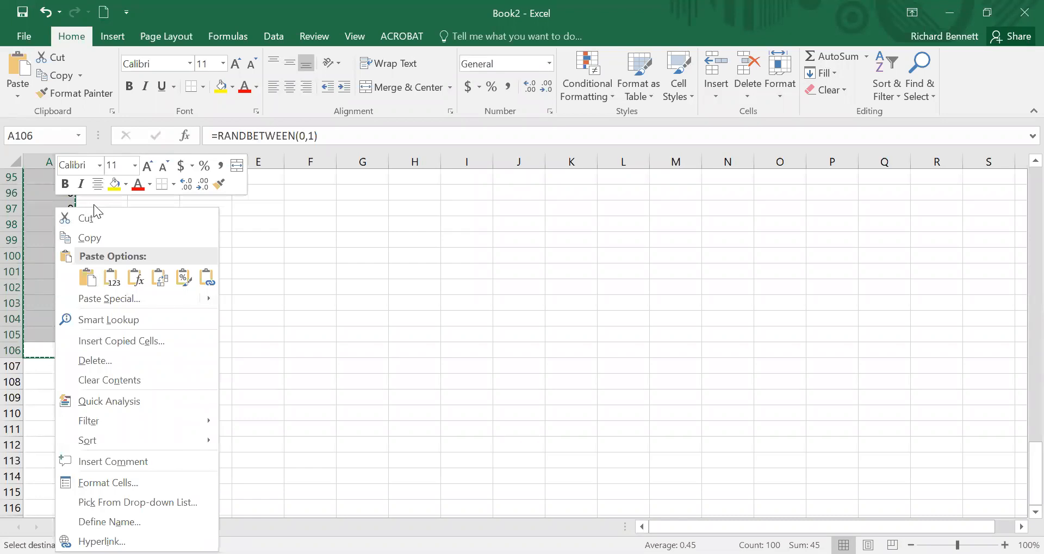
pyautogui.click(113, 284)
# Step: Check the contents of individual toss cells in column A for fixed values instead of formulas
pyautogui.click(65, 240)
pyautogui.click(60, 256)
pyautogui.click(58, 274)
pyautogui.click(60, 287)
pyautogui.click(61, 302)
pyautogui.click(62, 316)
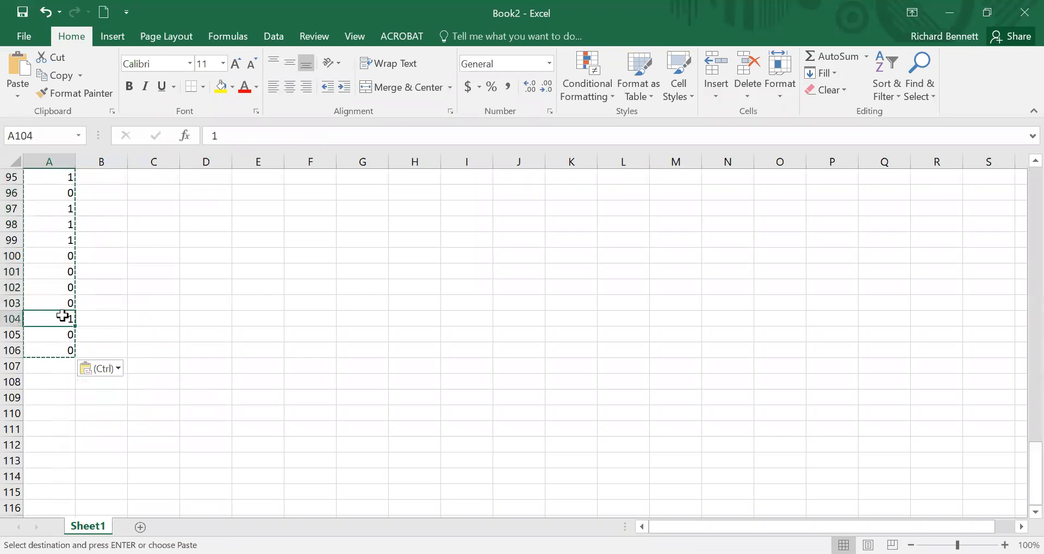
pyautogui.press('pageup')
pyautogui.press('pageup')
pyautogui.press('pageup')
pyautogui.press('pageup')
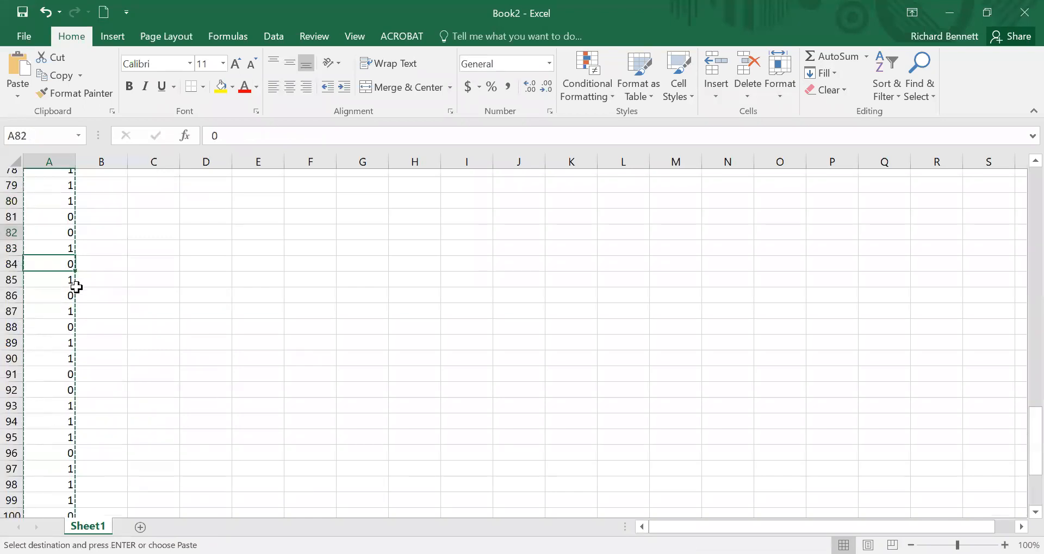
# Step: Enter test text "ff" in column C from C16 downward to check whether the tosses recalculate, and delete it
pyautogui.click(170, 319)
pyautogui.write('ff')
pyautogui.press('Return')
pyautogui.write('ff')
pyautogui.press('Return')
pyautogui.write('ff')
pyautogui.press('Return')
pyautogui.write('ff')
pyautogui.press('Return')
pyautogui.write('ff')
pyautogui.press('BackSpace')
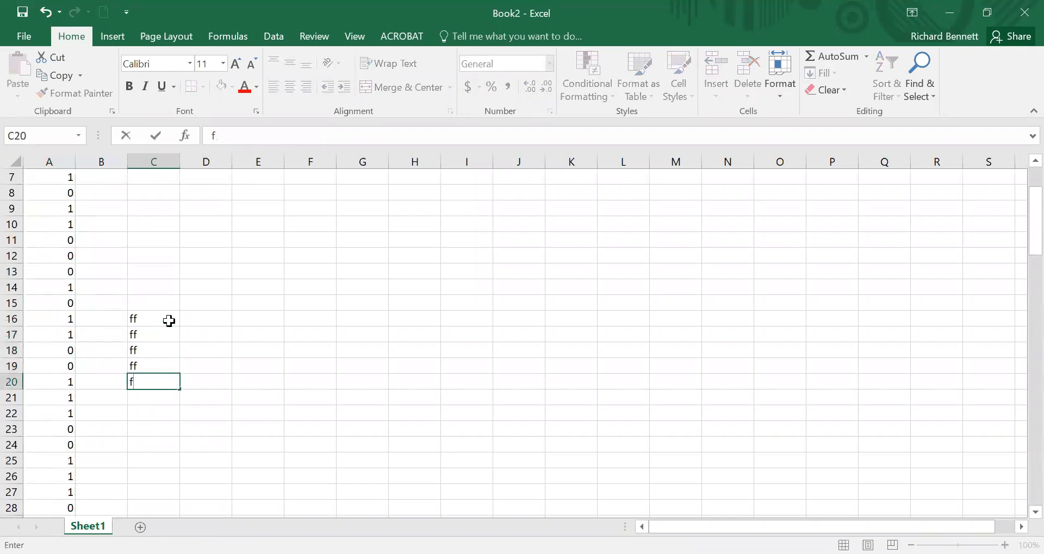
pyautogui.hotkey('shift', 'Up')
pyautogui.hotkey('shift', 'Up')
pyautogui.hotkey('shift', 'Up')
pyautogui.hotkey('shift', 'Up')
pyautogui.press('Delete')
pyautogui.press('Return')
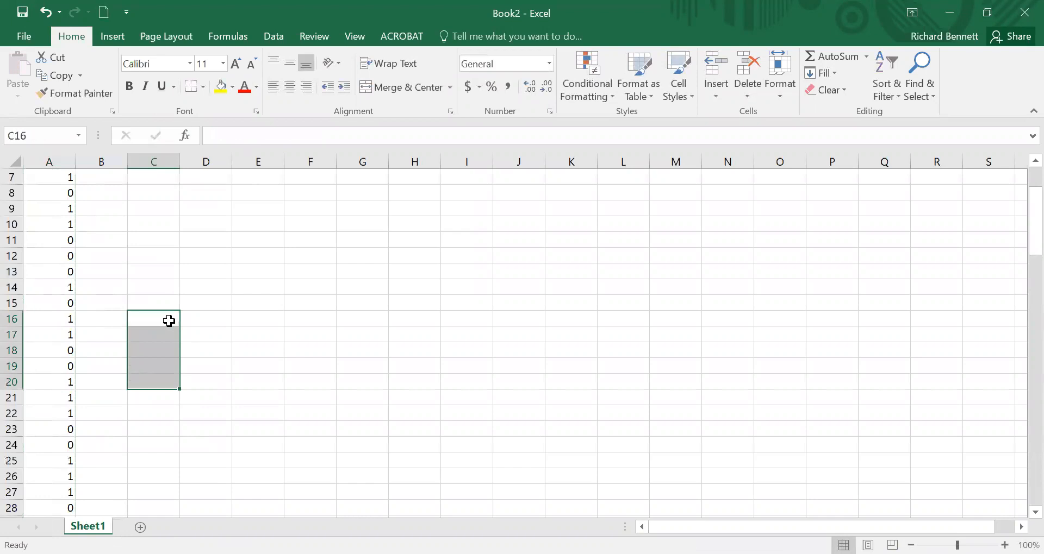
# Step: Count the heads in cell C6 with a SUM formula over the toss results in column A, starting at A7
pyautogui.scroll(2, 185, 299)
pyautogui.click(153, 256)
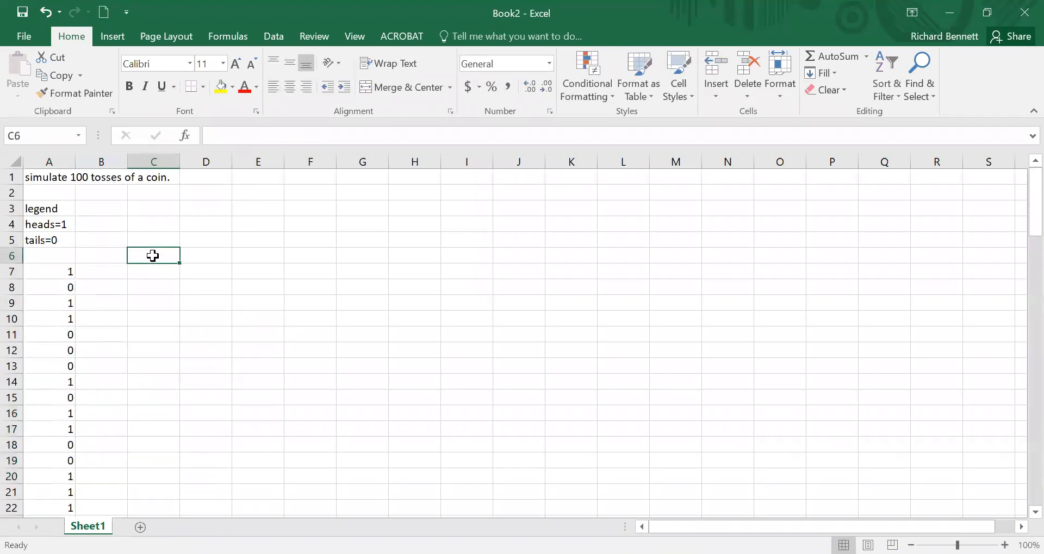
pyautogui.write('=')
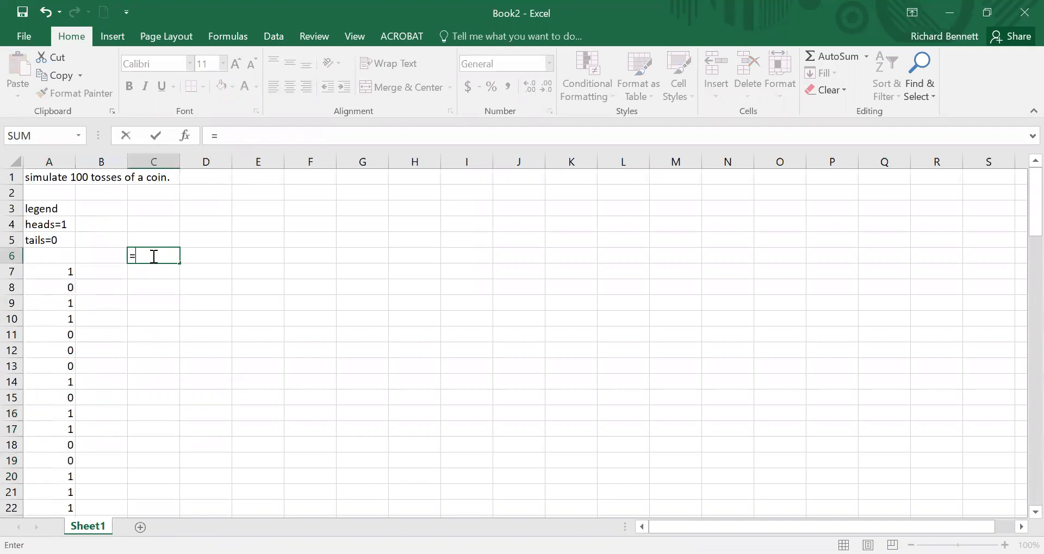
pyautogui.write('sum(')
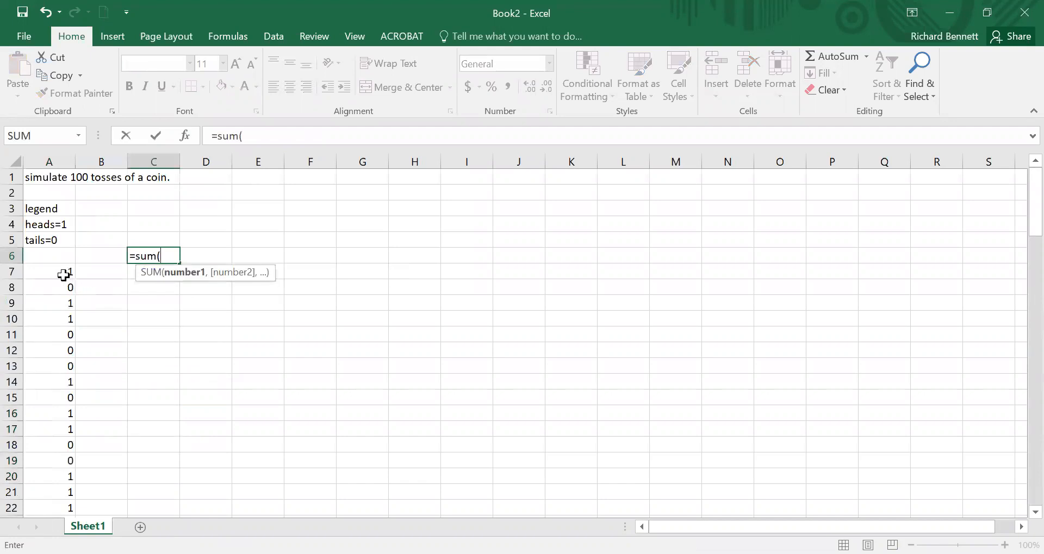
pyautogui.click(59, 272)
pyautogui.moveTo(56, 323); pyautogui.dragTo(50, 509)
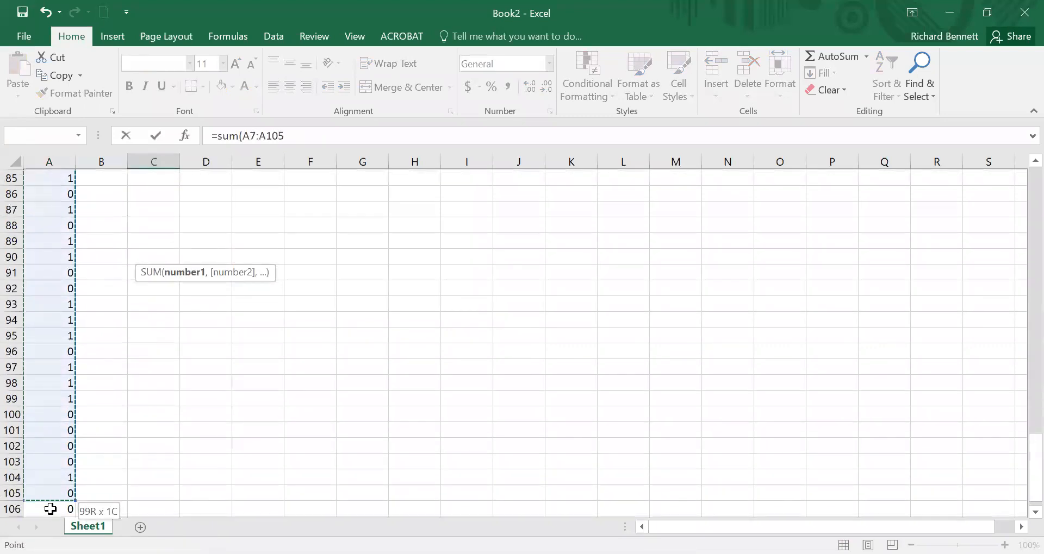
pyautogui.press('Return')
pyautogui.press('Up')
pyautogui.press('Up')
pyautogui.press('Up')
pyautogui.press('Up')
pyautogui.press('Up')
pyautogui.press('Up')
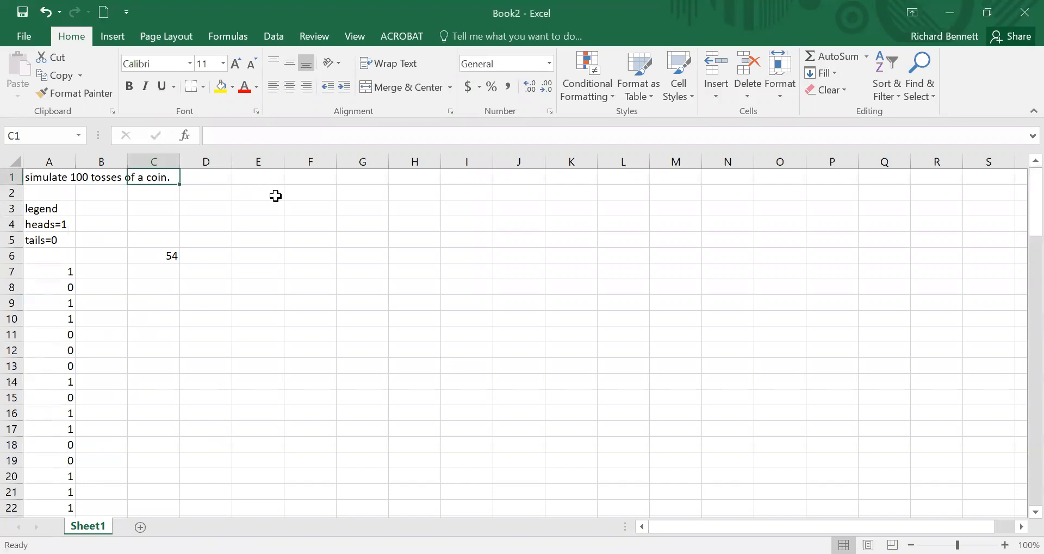
# Step: Enter the heading "simulation of 73% employment" in cell F1
pyautogui.click(315, 181)
pyautogui.write('simulation of 73% emplo')
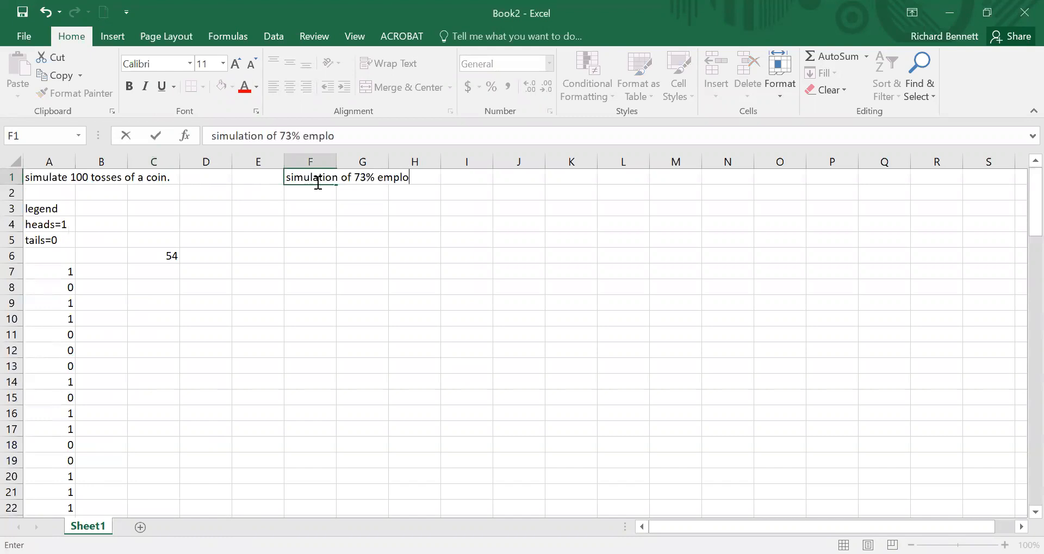
pyautogui.write('yement')
pyautogui.press('Return')
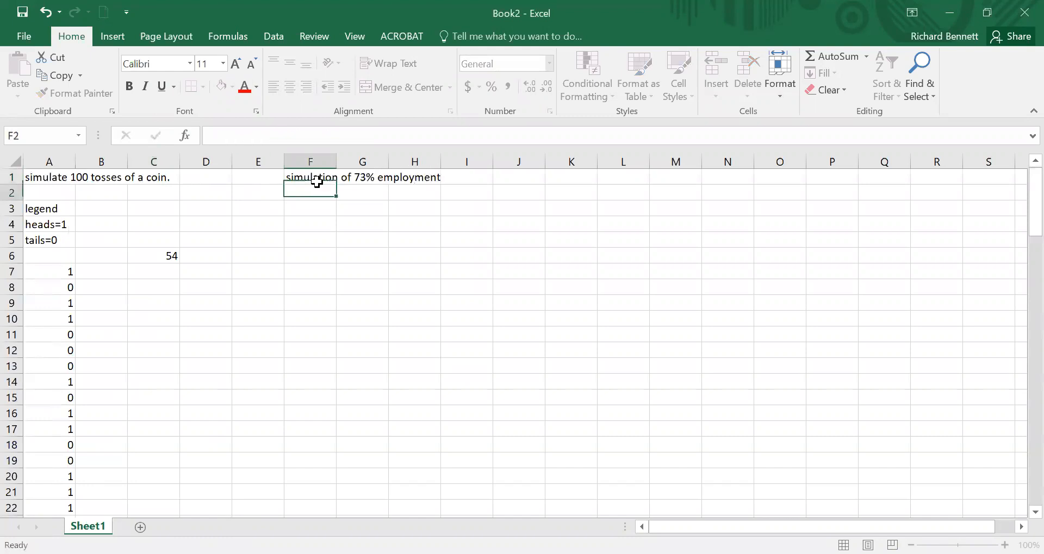
# Step: Enter "27% unemployment" in cell F2, below the employment simulation heading
pyautogui.write('27% ')
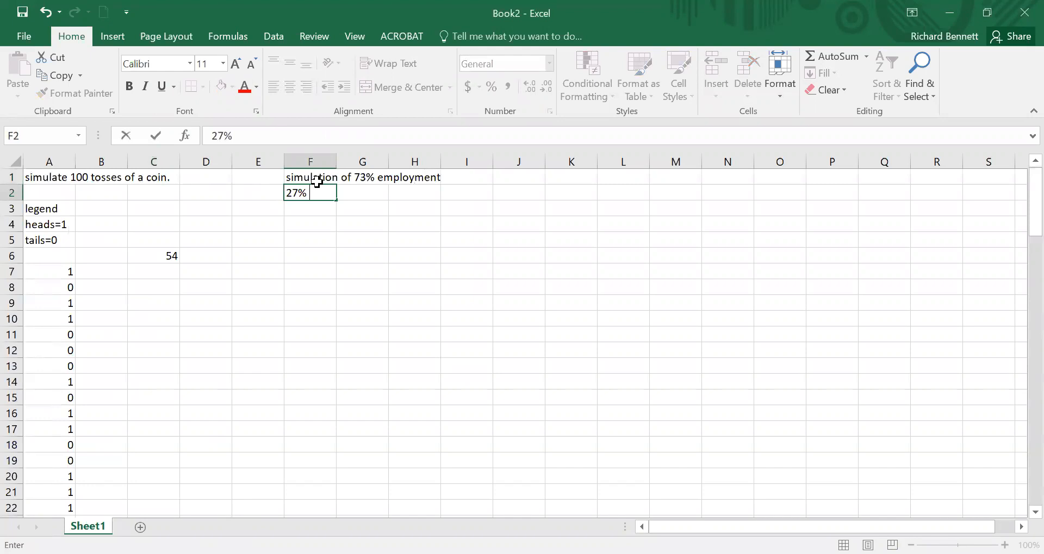
pyautogui.write('unemployment')
pyautogui.press('Return')
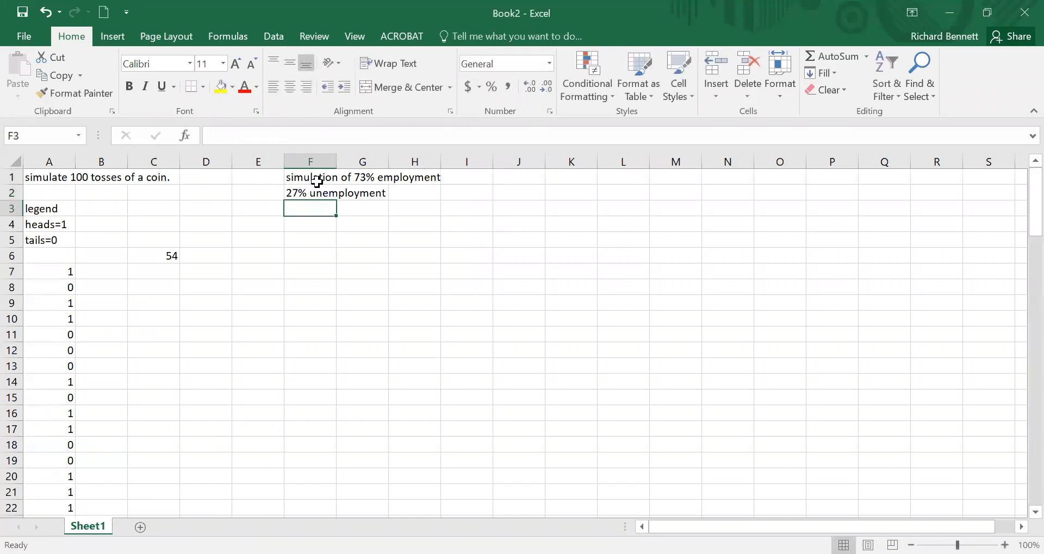
# Step: Add the label "legend" for the employment simulation in cell F4
pyautogui.press('Return')
pyautogui.write('legend')
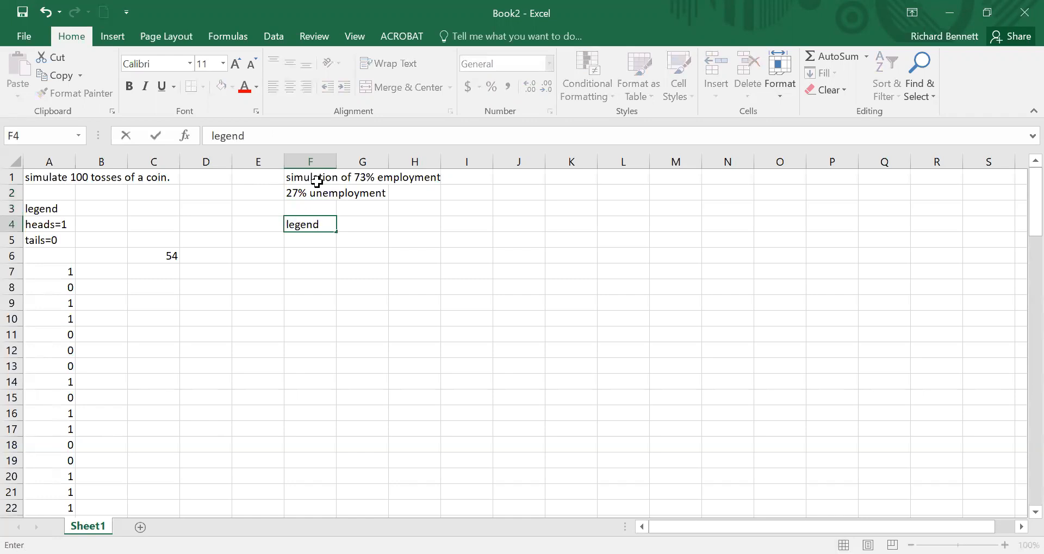
pyautogui.press('Return')
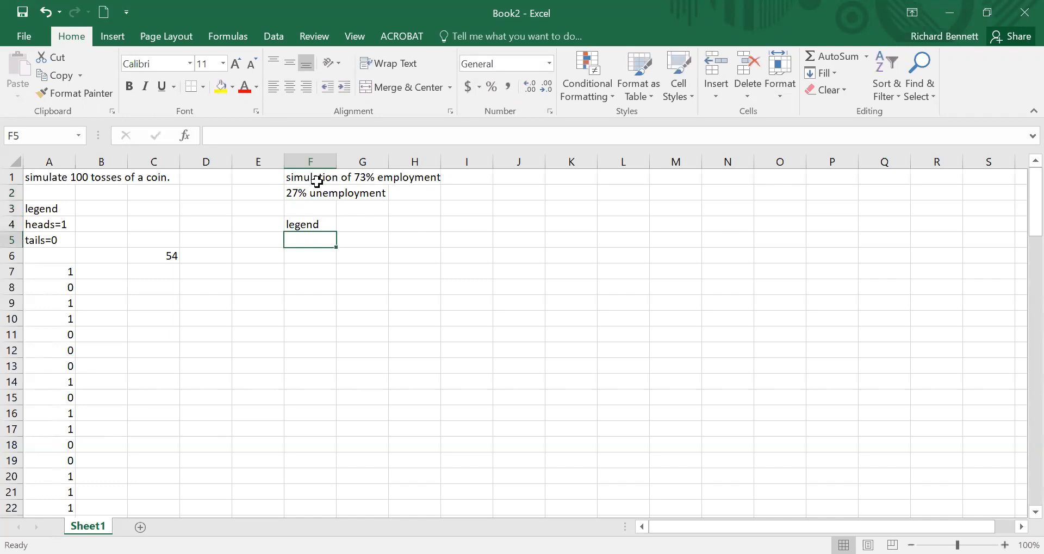
# Step: Enter the legend entry "00-72 employed" in cell F5, below the employment legend label
pyautogui.write('legend')
pyautogui.press('BackSpace')
pyautogui.press('BackSpace')
pyautogui.press('BackSpace')
pyautogui.press('BackSpace')
pyautogui.press('BackSpace')
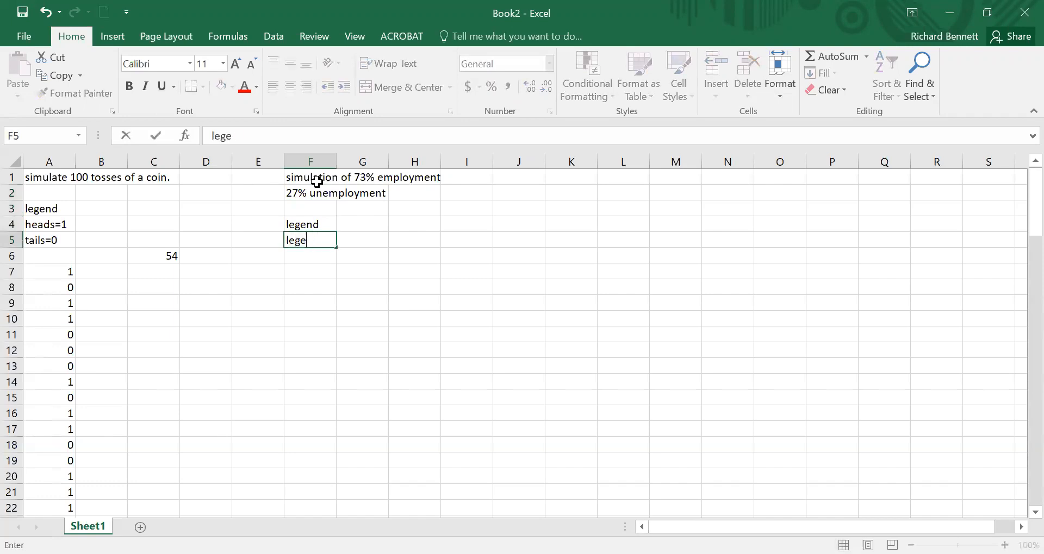
pyautogui.press('BackSpace')
pyautogui.write('00-72 employed')
pyautogui.press('Return')
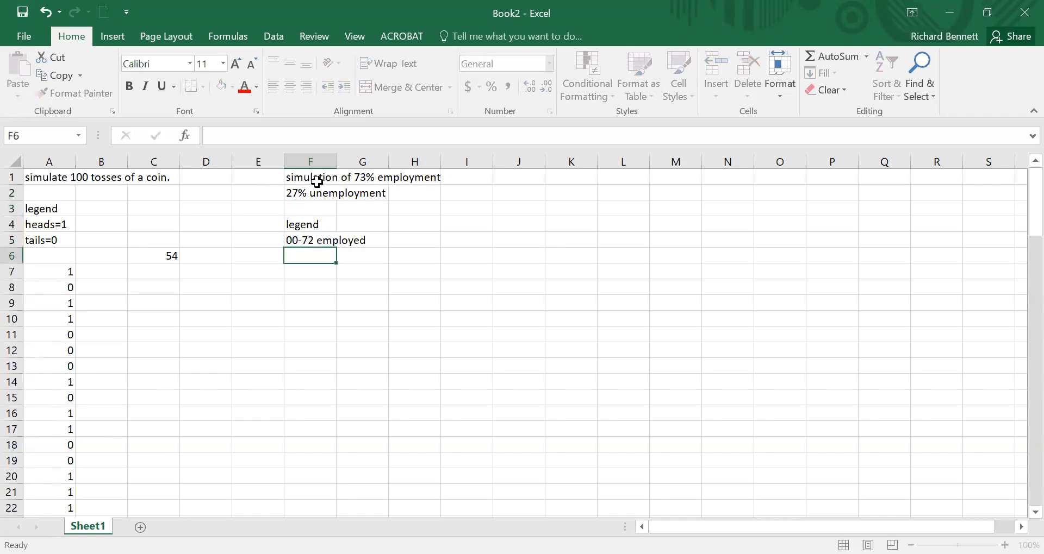
# Step: Enter the legend entry "73-99 employed" in cell F6
pyautogui.write('73-99 unemp')
pyautogui.press('BackSpace')
pyautogui.press('BackSpace')
pyautogui.press('BackSpace')
pyautogui.press('BackSpace')
pyautogui.press('BackSpace')
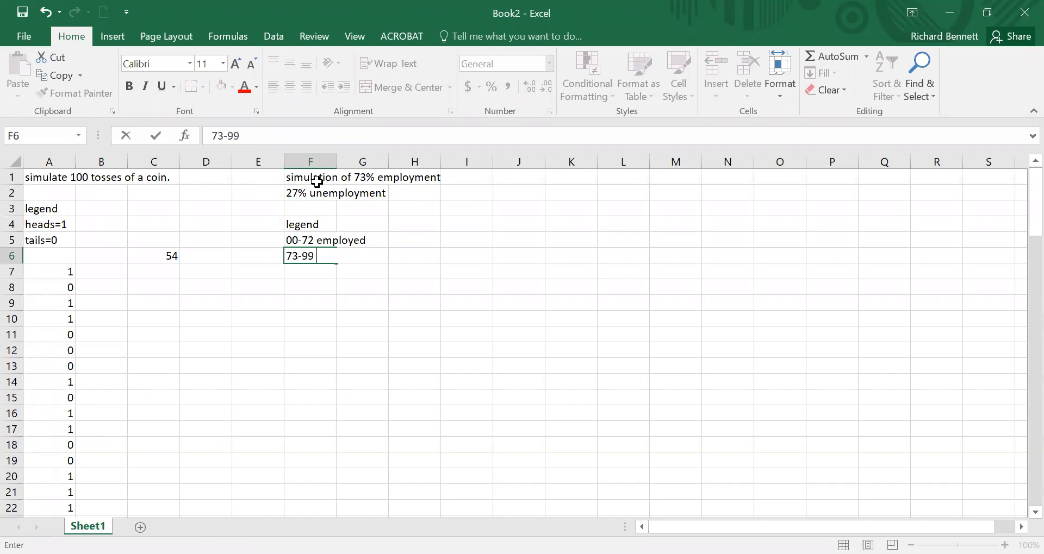
pyautogui.write('employed')
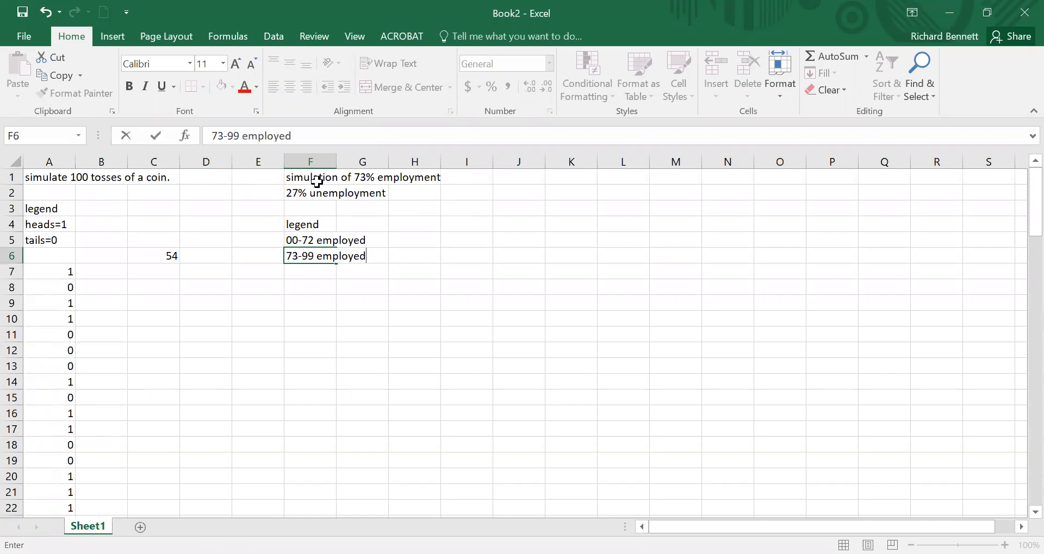
pyautogui.press('Return')
pyautogui.press('Return')
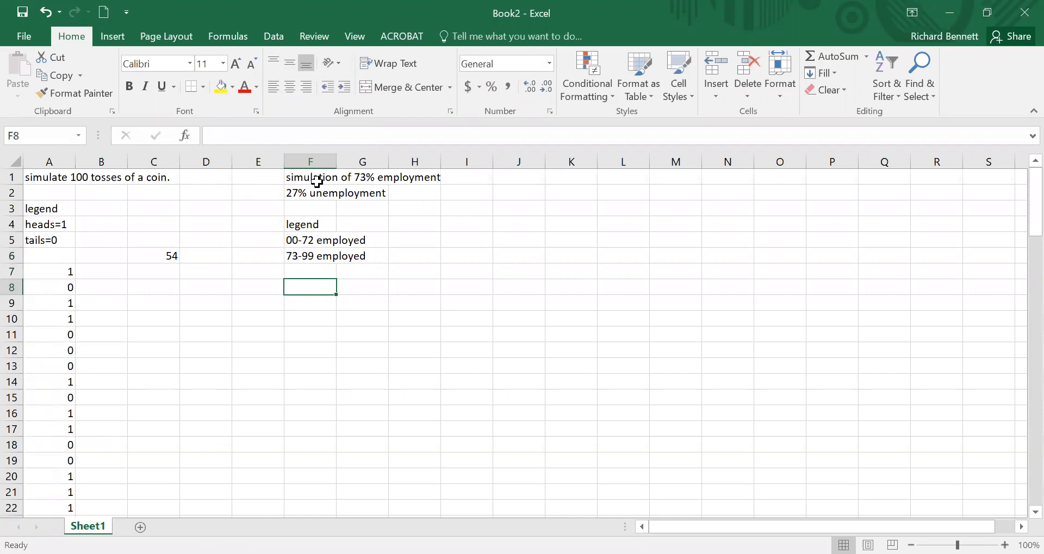
# Step: Enter the alternative legend entry "1-72 emplyed" in cell F8
pyautogui.write('1-72')
pyautogui.write('y')
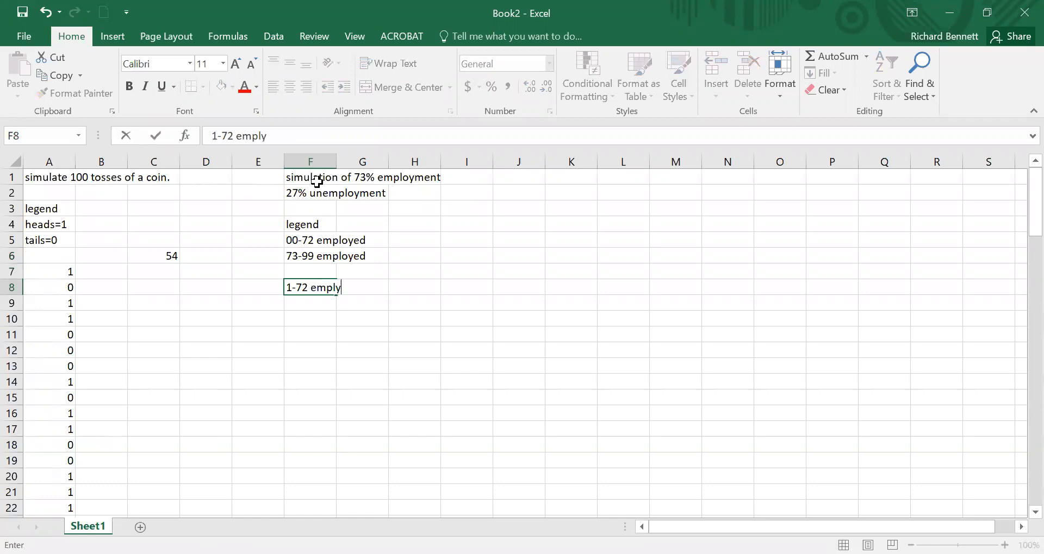
pyautogui.write('ed')
pyautogui.press('Return')
# Step: Enter the alternative legend entry "73-100 unemployed" in cell F9
pyautogui.write('7')
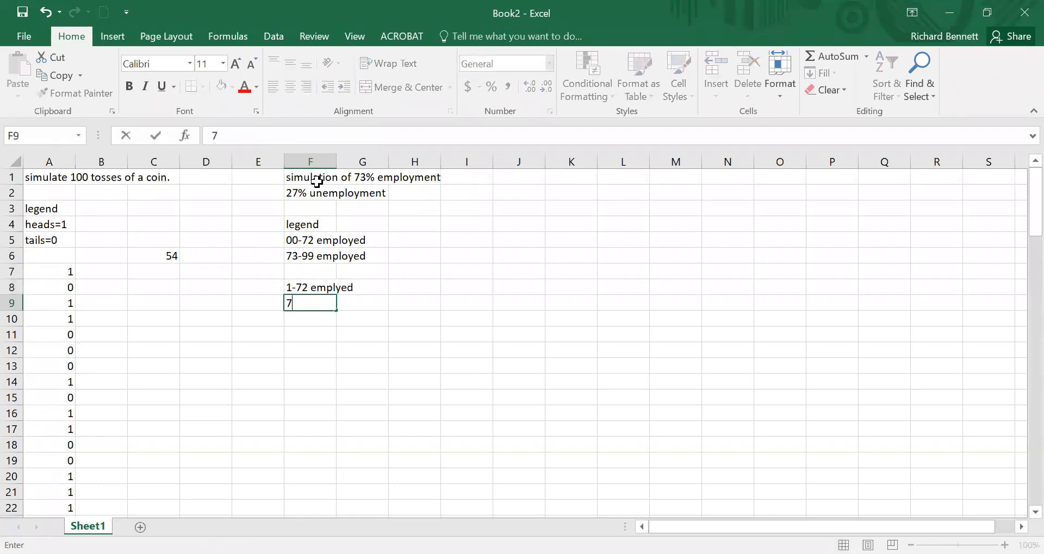
pyautogui.write('4-100 unemployed')
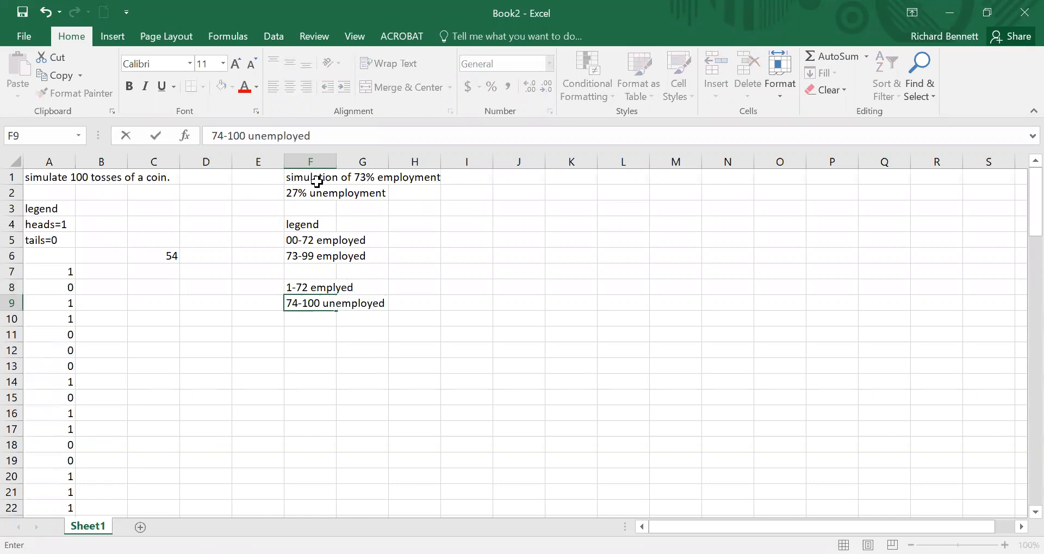
pyautogui.click(219, 135)
pyautogui.press('Delete')
pyautogui.write('3')
pyautogui.press('Return')
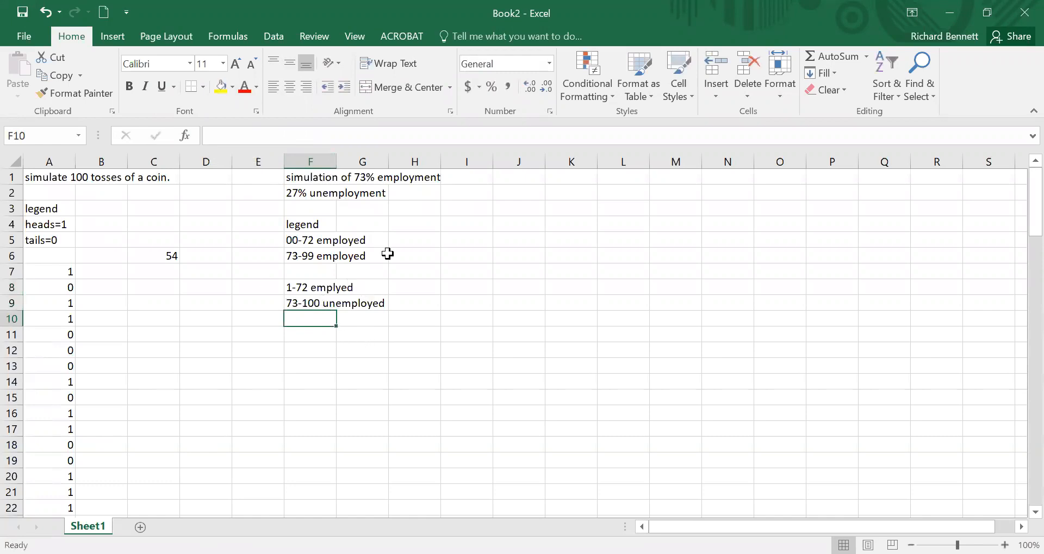
# Step: Add the label "table" in cell H5, beside the 00-72 legend entry
pyautogui.click(418, 240)
pyautogui.write('table')
pyautogui.press('Return')
# Step: Add the label "excel" in cell H8, beside the alternative legend
pyautogui.press('Down')
pyautogui.press('Down')
pyautogui.press('Down')
pyautogui.press('Up')
pyautogui.write('excel')
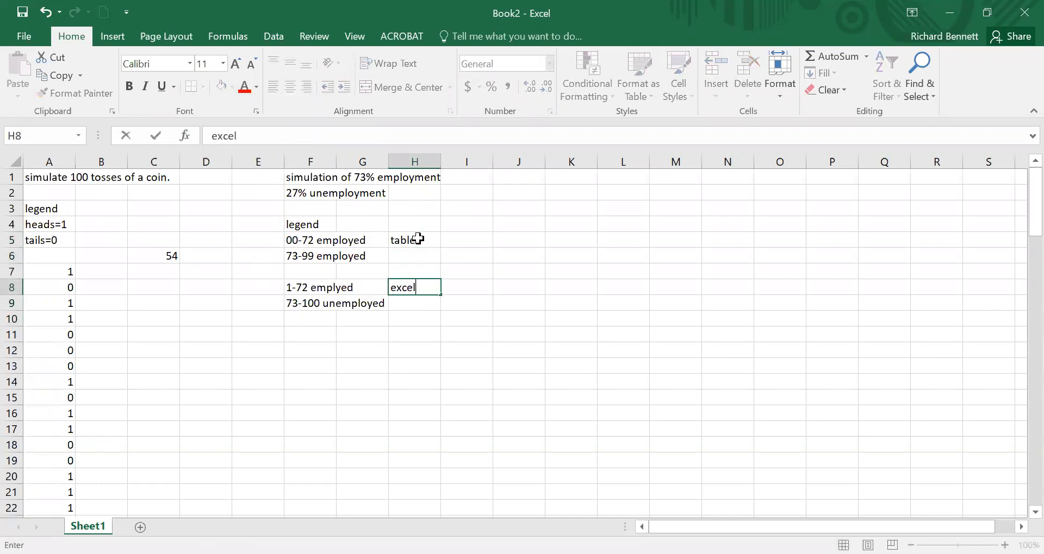
pyautogui.press('Return')
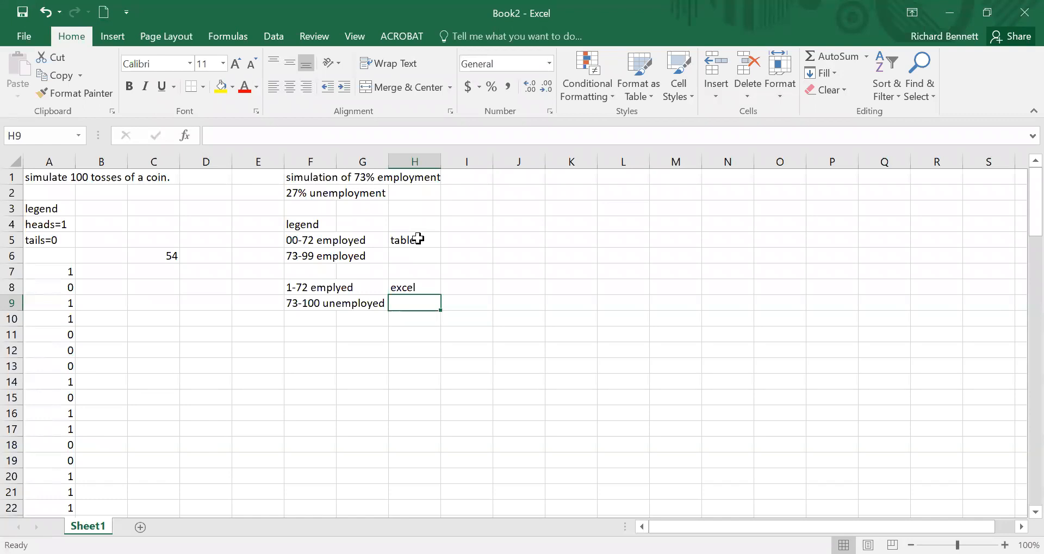
# Step: Clear the alternative legend entries and their "excel" label from cells F8:H9
pyautogui.moveTo(315, 291); pyautogui.dragTo(409, 307)
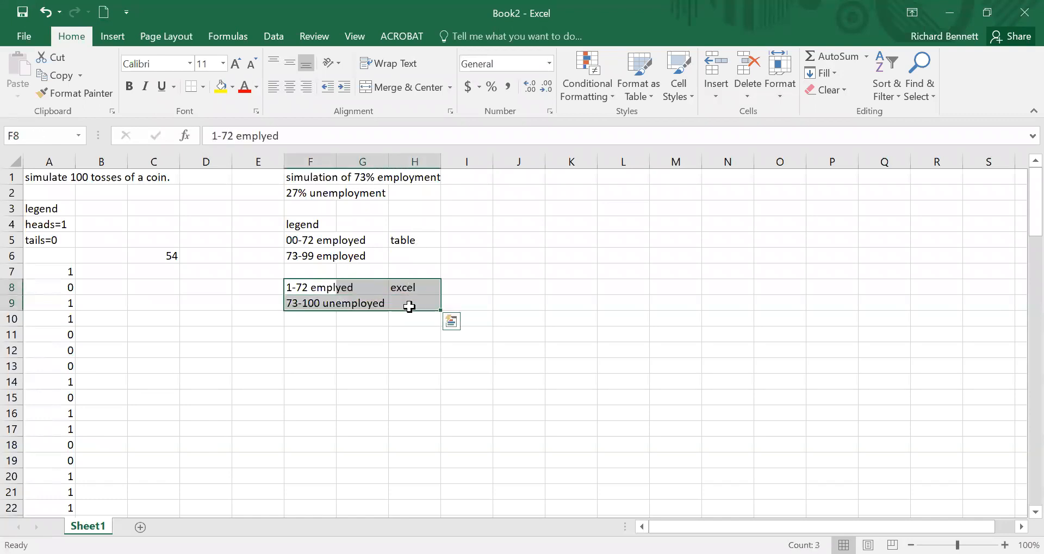
pyautogui.press('Delete')
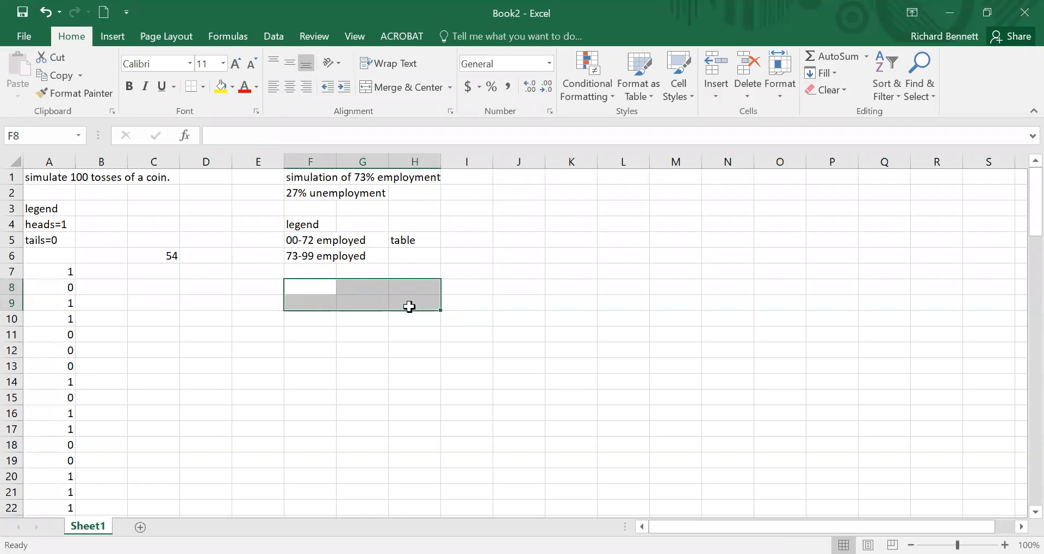
pyautogui.press('Left')
pyautogui.press('Right')
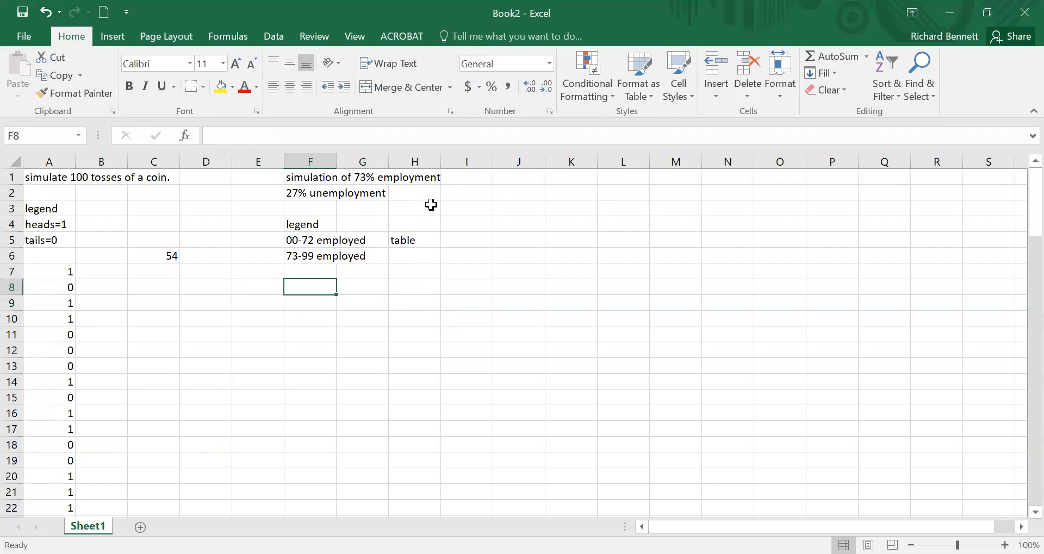
# Step: Enter the task description "simulate 100 people" in cell I2
pyautogui.click(487, 194)
pyautogui.write('simulate 100 peop')
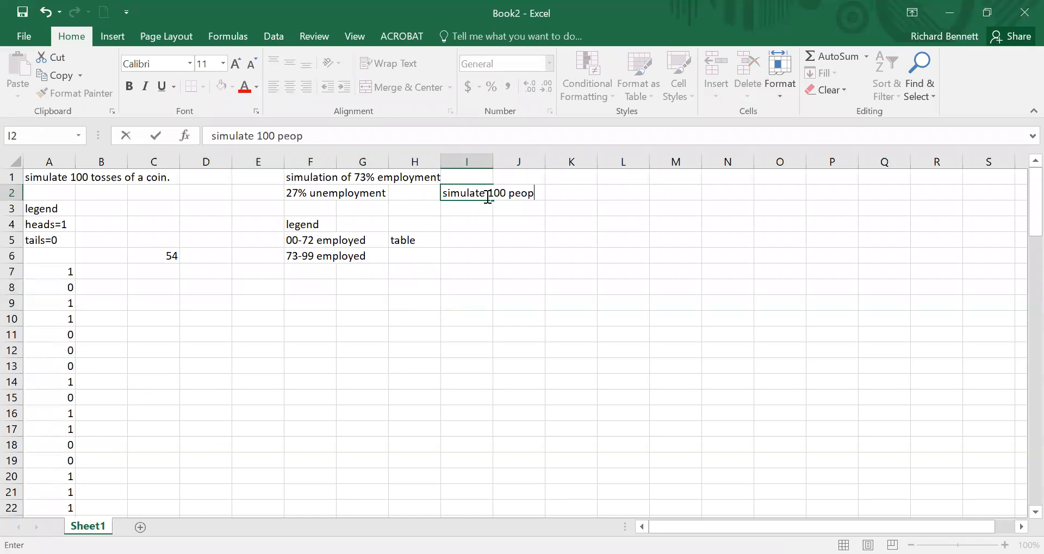
pyautogui.write('le')
pyautogui.press('Return')
# Step: Enter the question "how many unemployed?" in cell I3, below the task description
pyautogui.write('how many une mp')
pyautogui.press('BackSpace')
pyautogui.press('BackSpace')
pyautogui.press('BackSpace')
pyautogui.write('mployed')
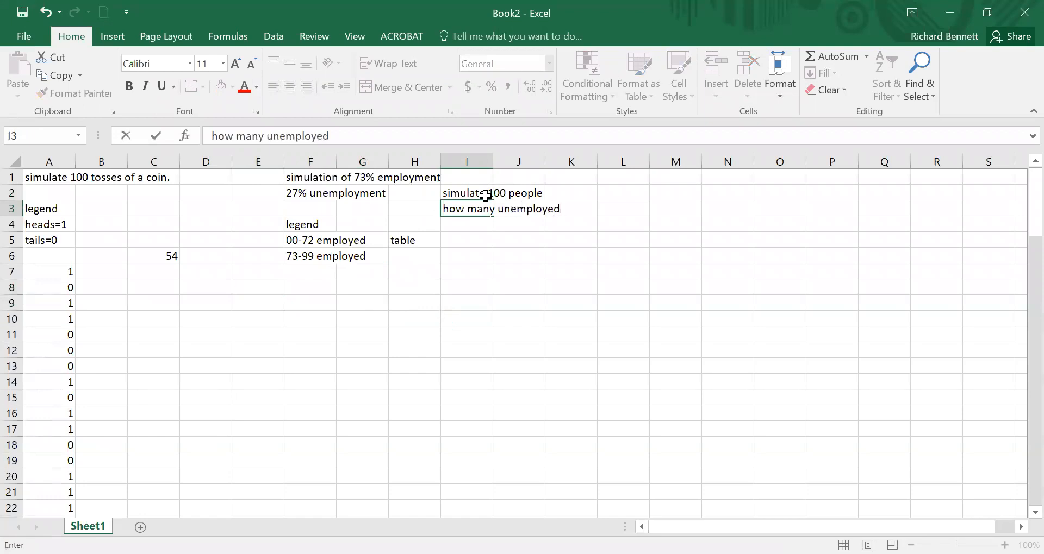
pyautogui.write('?')
pyautogui.press('Return')
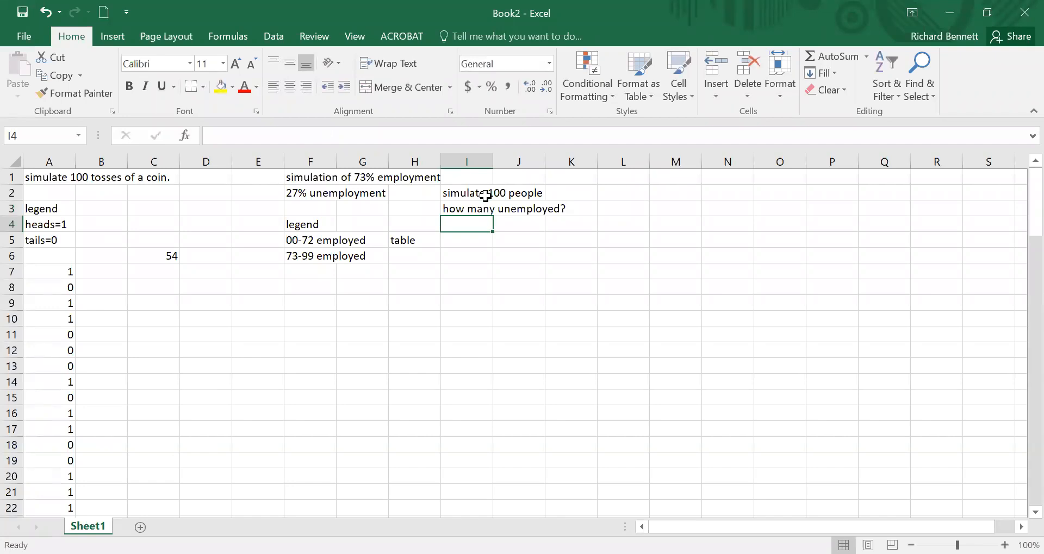
# Step: Enter the formula =RANDBETWEEN(0,99) in cell F8 to simulate the first person
pyautogui.click(318, 286)
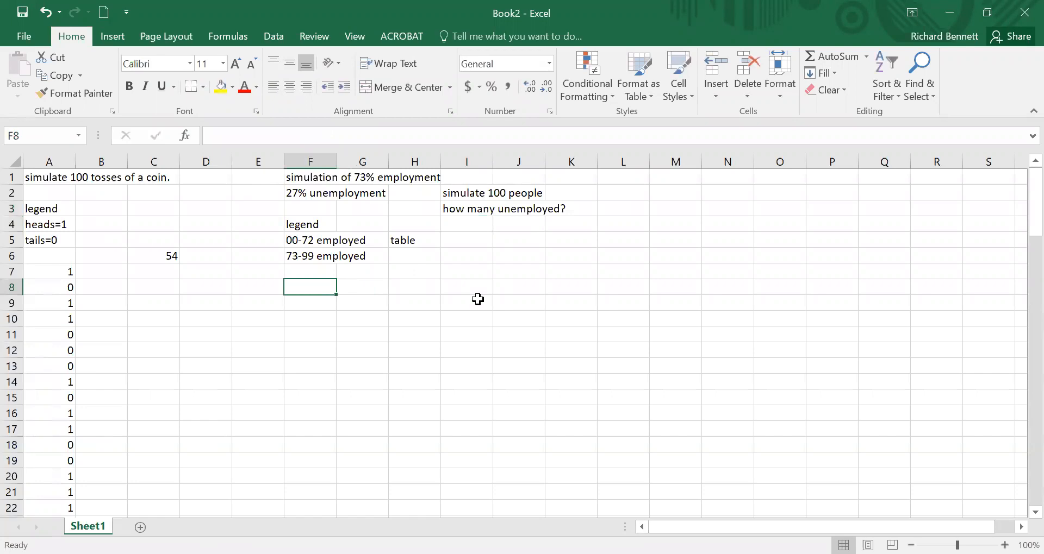
pyautogui.write('=')
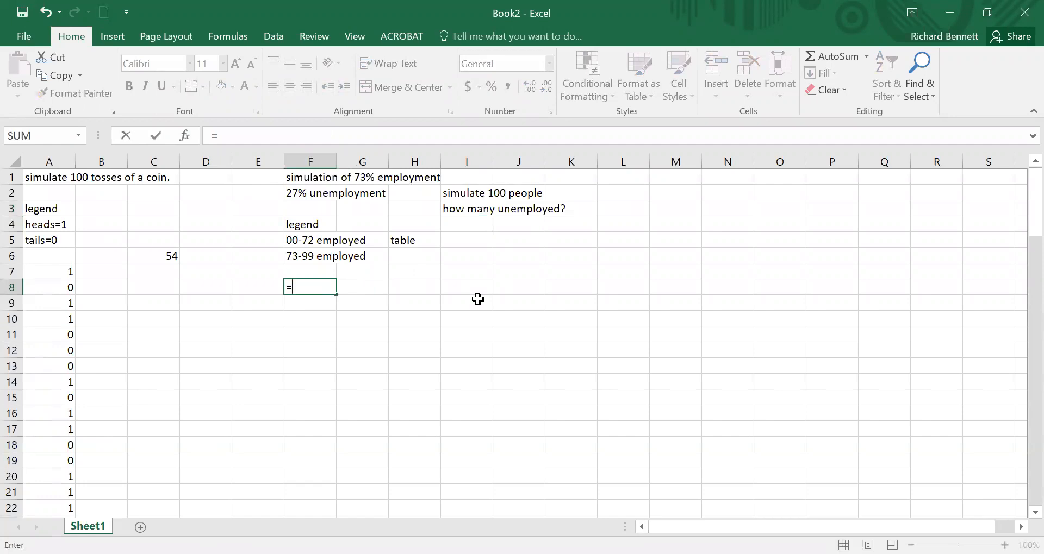
pyautogui.write('ran')
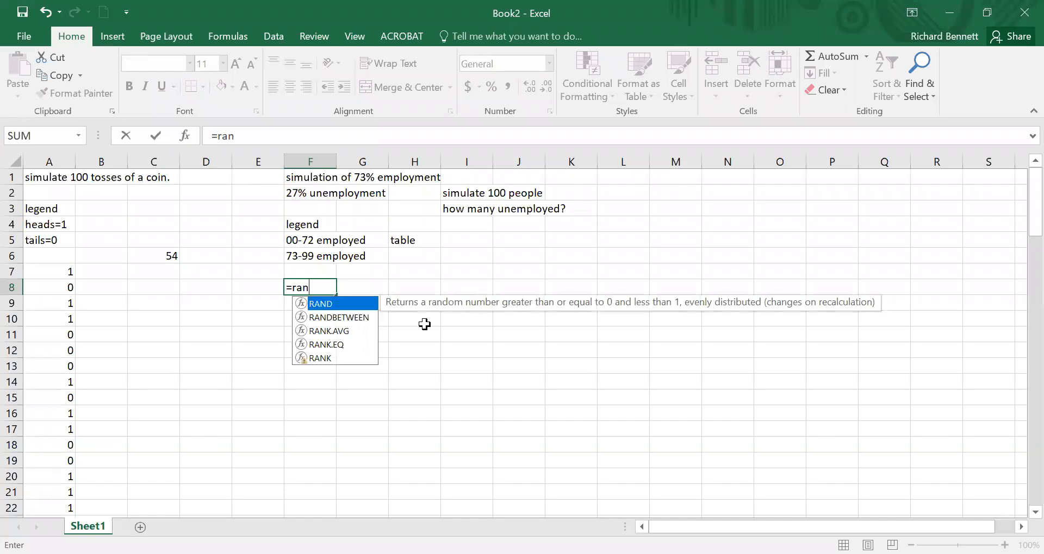
pyautogui.doubleClick(359, 322)
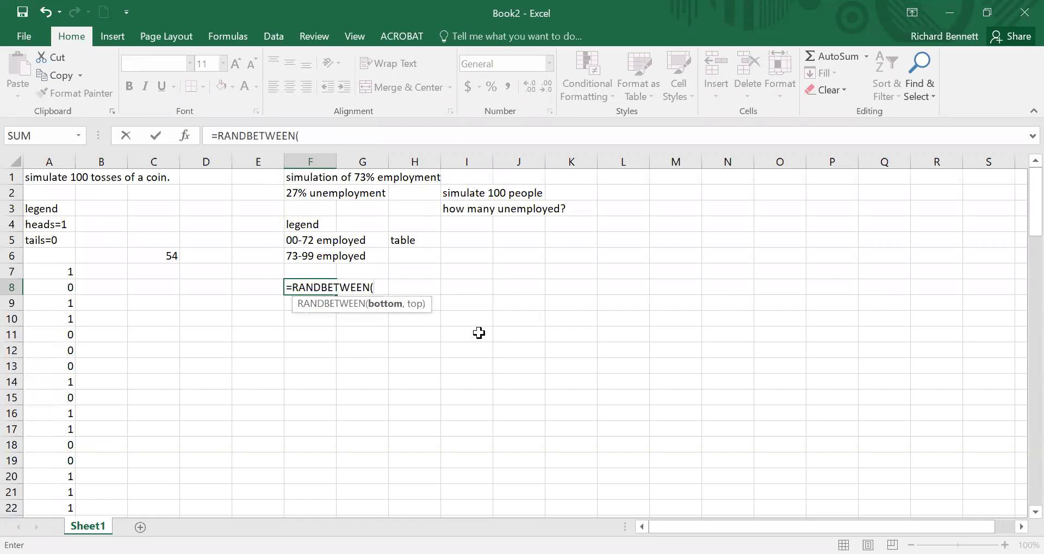
pyautogui.write('0')
pyautogui.write('m,')
pyautogui.press('BackSpace')
pyautogui.press('BackSpace')
pyautogui.write(',99')
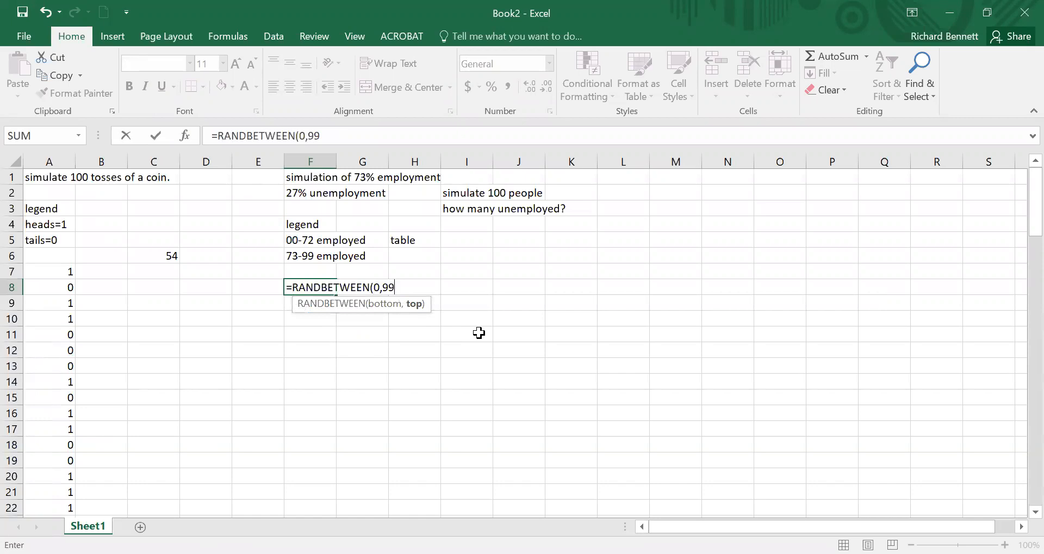
pyautogui.write(')')
pyautogui.press('Return')
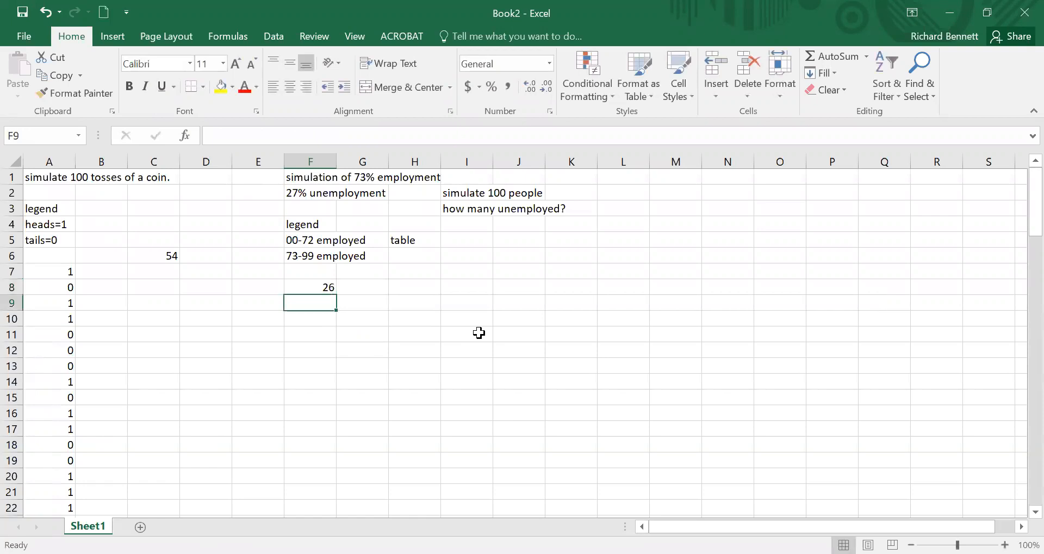
# Step: Fill the random-number formula from F8 down through F107 and re-enter the formula in F107
pyautogui.click(324, 283)
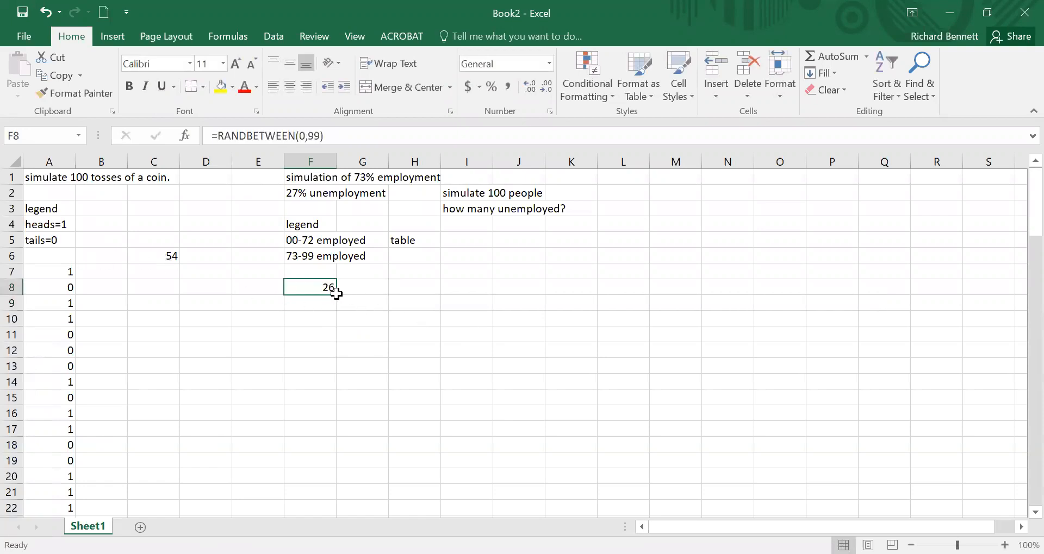
pyautogui.moveTo(336, 293); pyautogui.dragTo(336, 483)
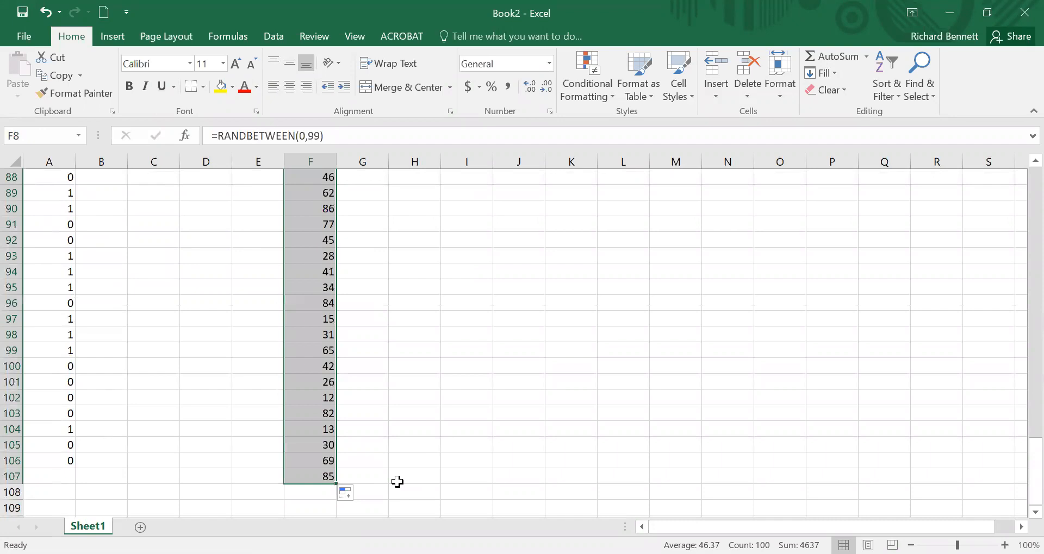
pyautogui.click(320, 475)
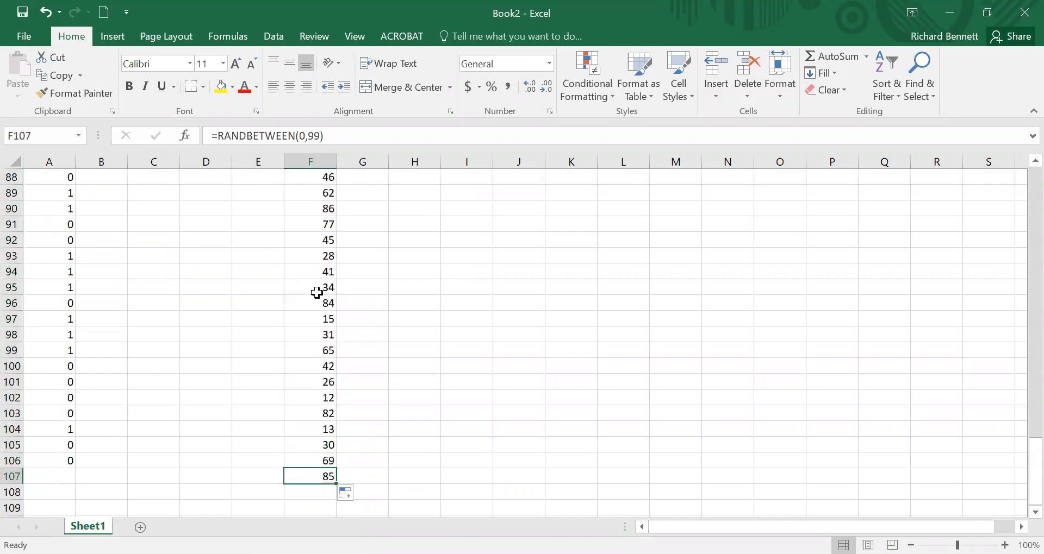
pyautogui.click(300, 135)
pyautogui.press('Return')
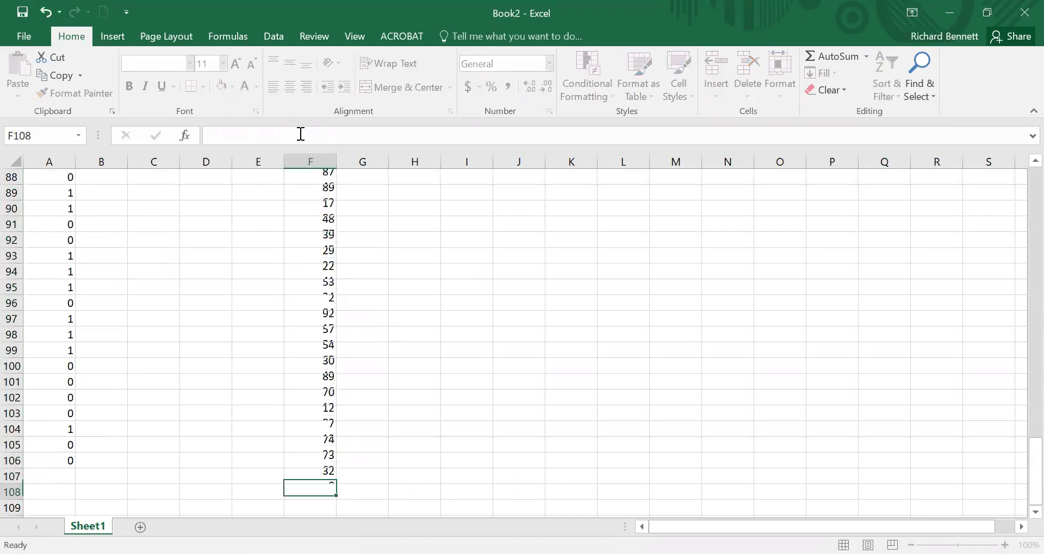
pyautogui.press('Up')
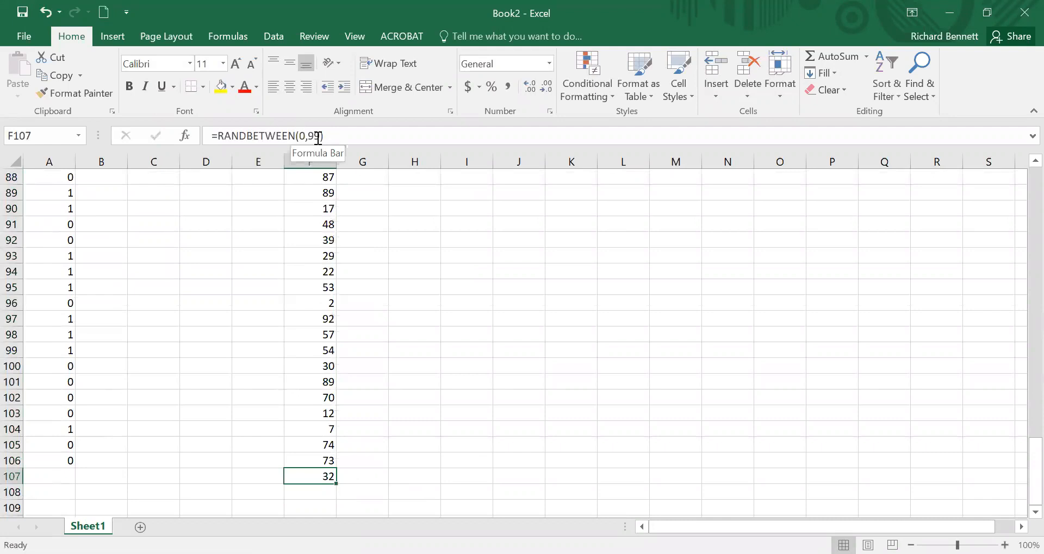
# Step: Enter "d" in each of the cells H99 through H102 to make the random numbers in column F recalculate
pyautogui.click(438, 352)
pyautogui.write('d')
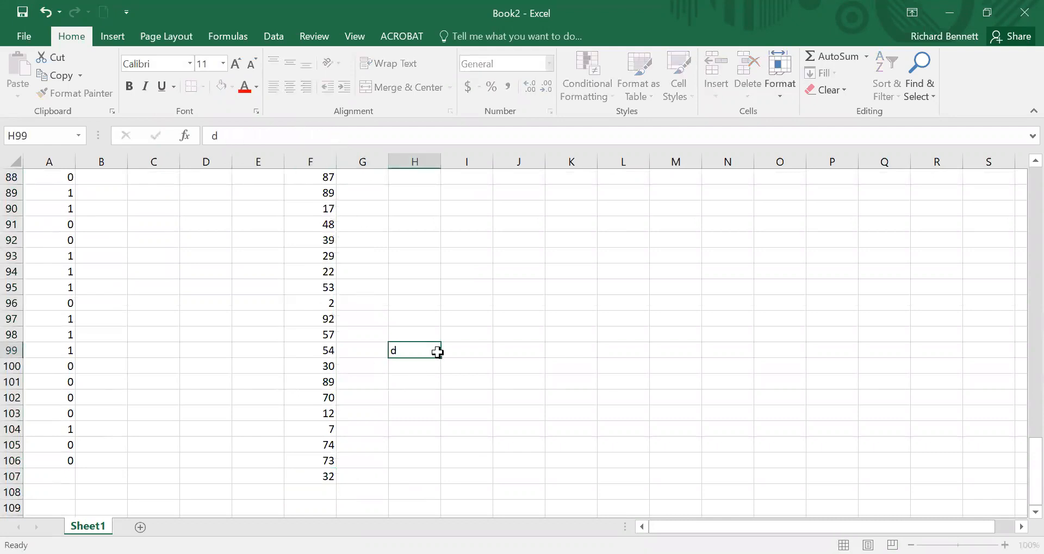
pyautogui.press('Return')
pyautogui.write('d')
pyautogui.press('Return')
pyautogui.write('d')
pyautogui.press('Return')
pyautogui.write('d')
pyautogui.press('Return')
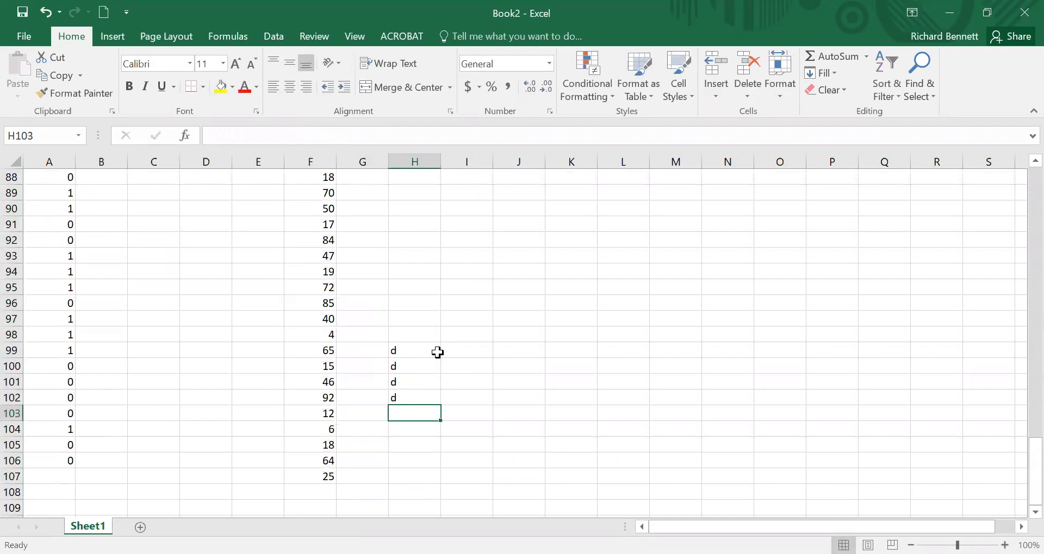
# Step: Copy column F and paste it over itself as values to freeze the random numbers
pyautogui.click(316, 159)
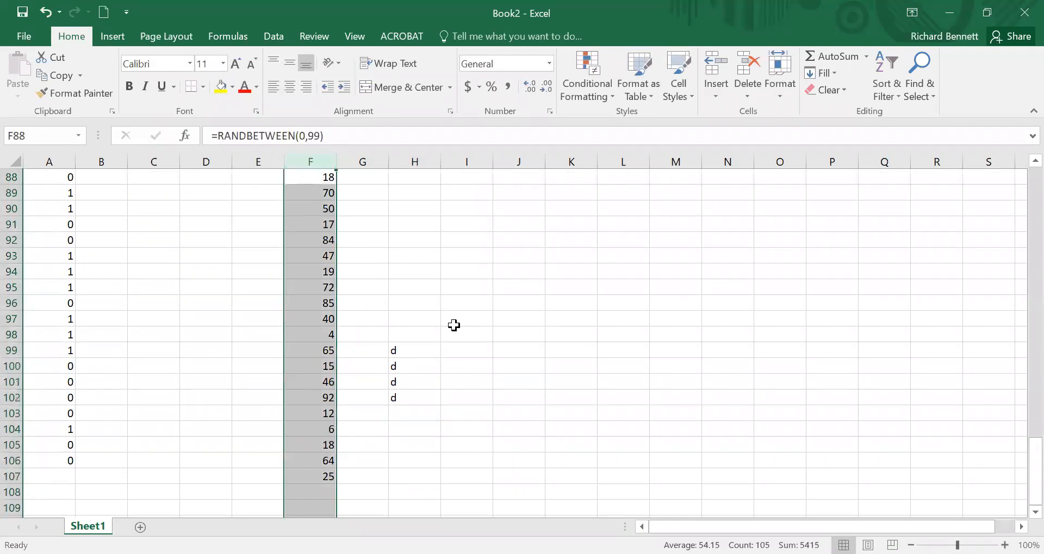
pyautogui.rightClick(317, 302)
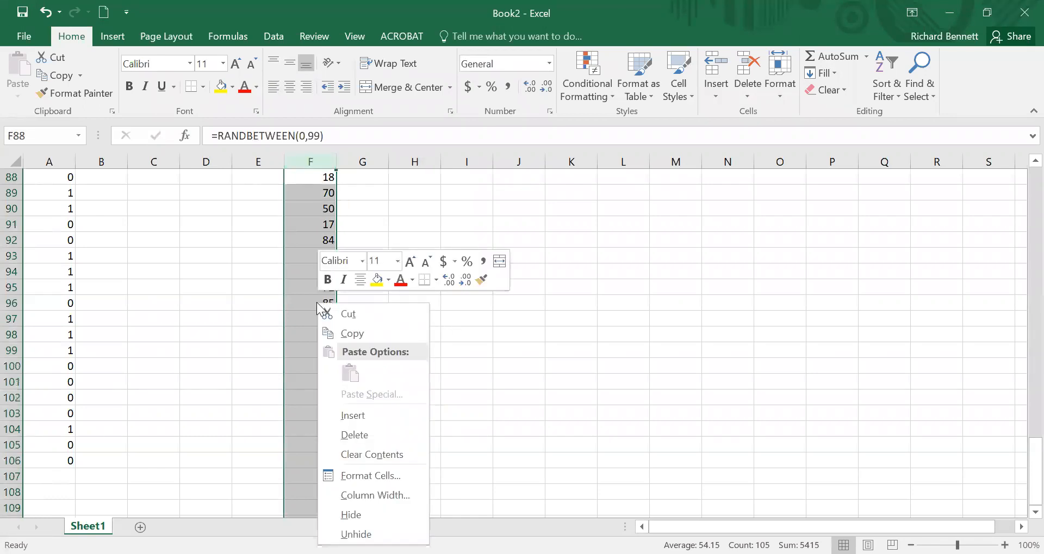
pyautogui.click(346, 335)
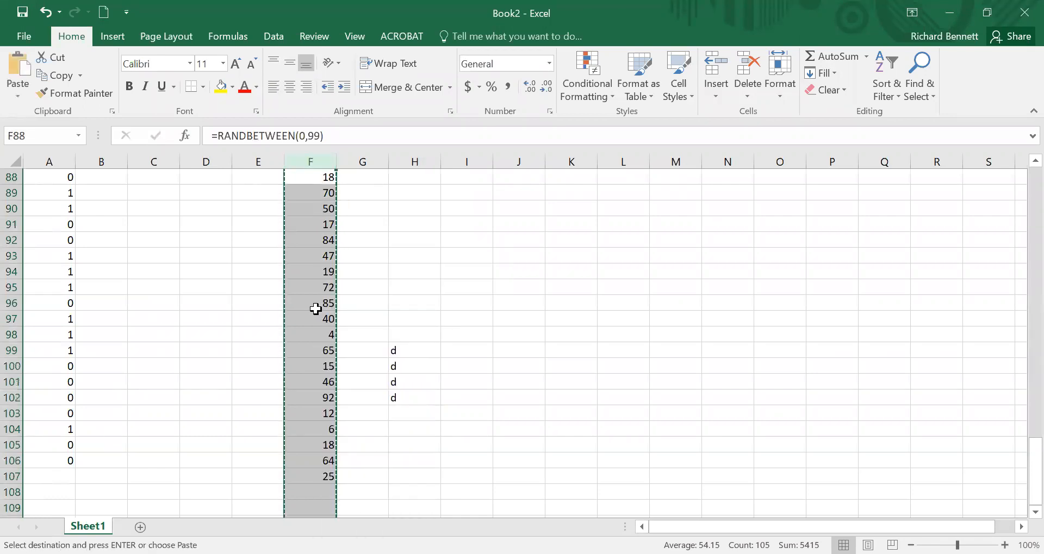
pyautogui.rightClick(317, 309)
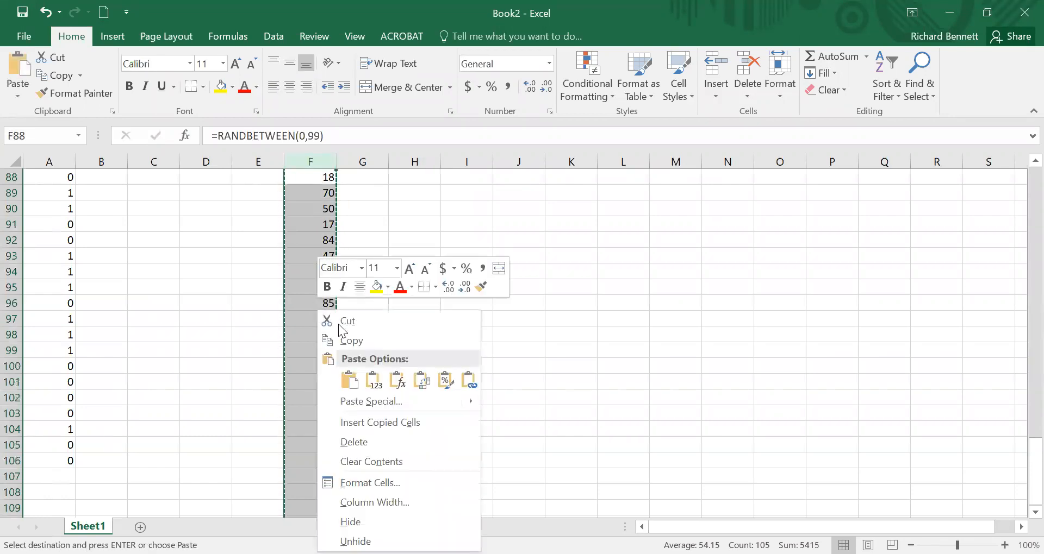
pyautogui.click(373, 383)
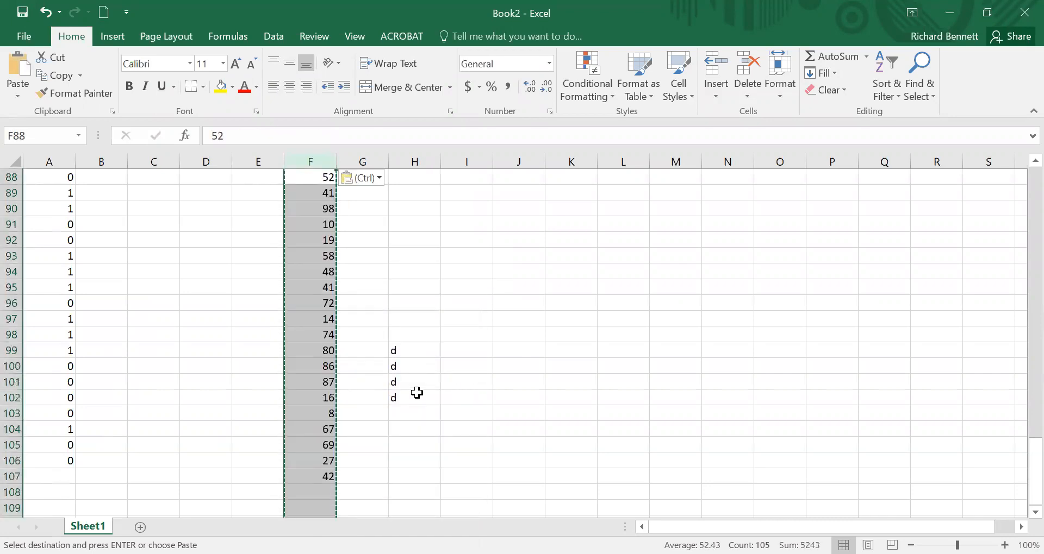
# Step: Clear the "d" entries from cells H99 through H102
pyautogui.moveTo(415, 351); pyautogui.dragTo(414, 398)
pyautogui.press('Delete')
pyautogui.press('Return')
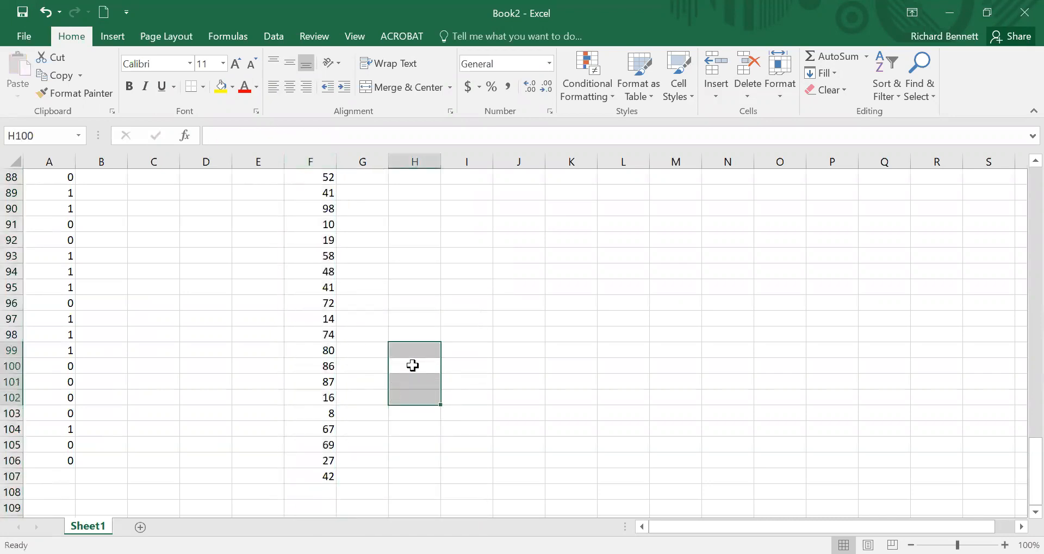
pyautogui.click(443, 245)
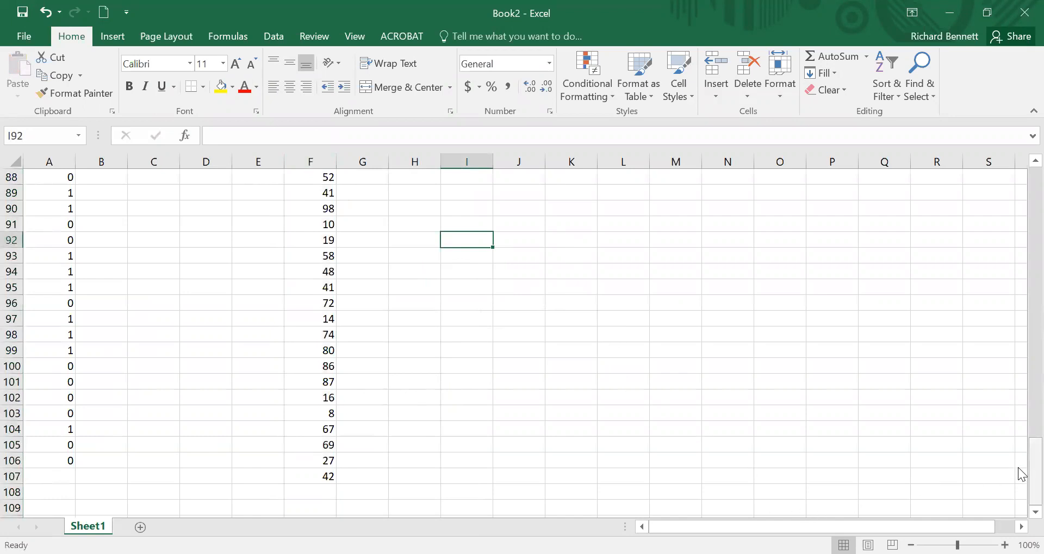
# Step: Search the sheet for the value 63
pyautogui.moveTo(1018, 467); pyautogui.dragTo(1017, 186)
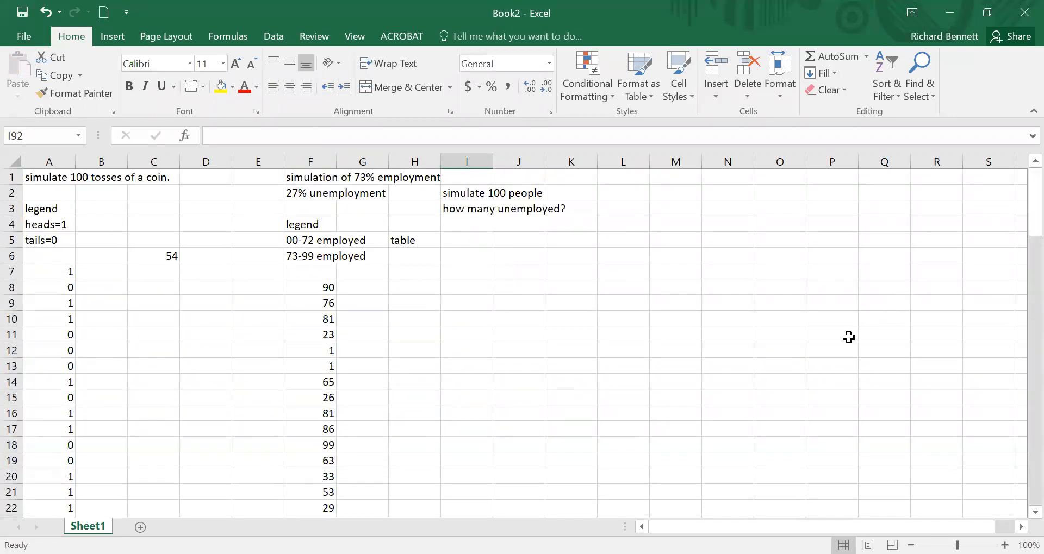
pyautogui.click(641, 282)
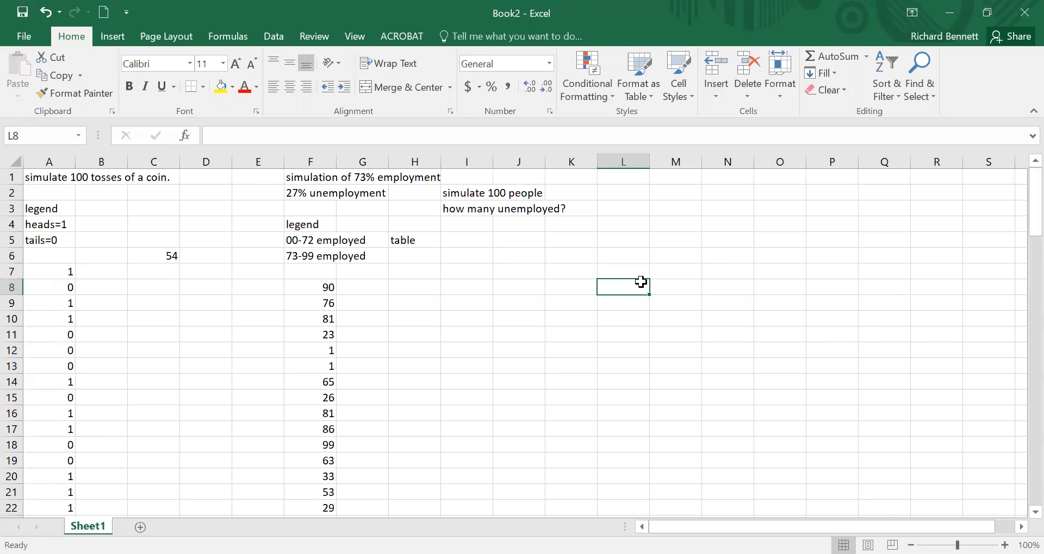
pyautogui.hotkey('ctrl', 'f')
pyautogui.write('63')
pyautogui.press('Return')
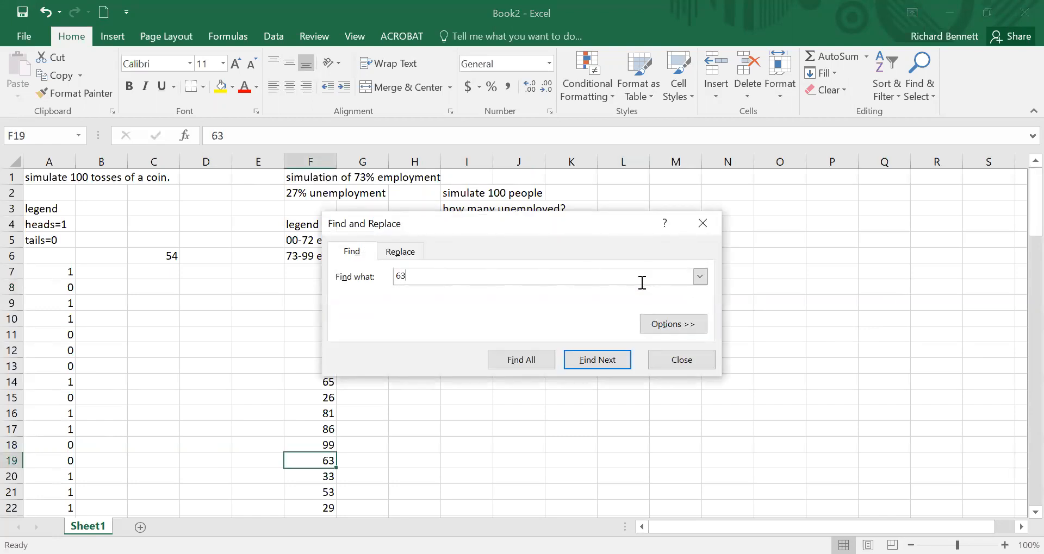
pyautogui.press('Escape')
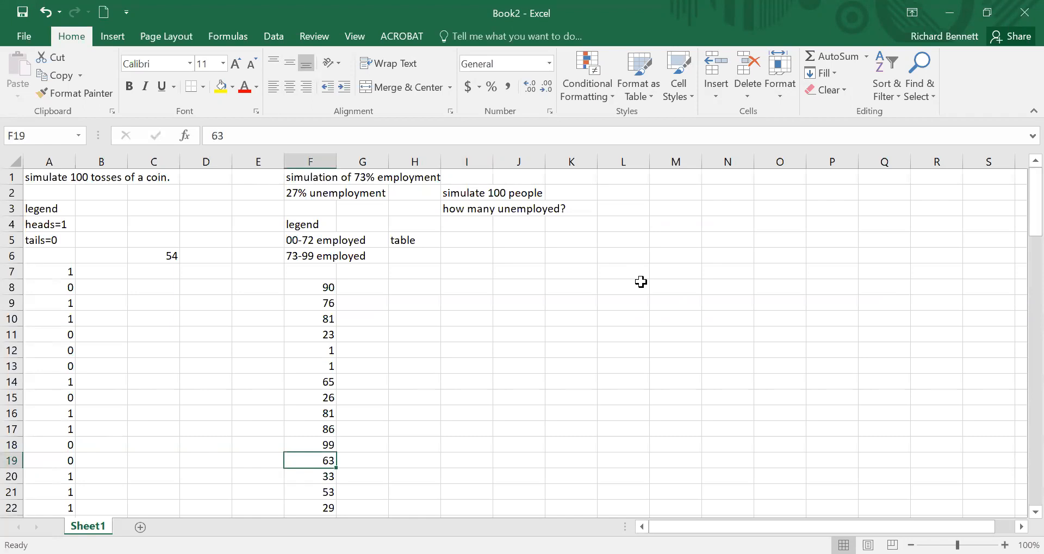
# Step: Sort the random numbers in column F from largest to smallest
pyautogui.click(318, 351)
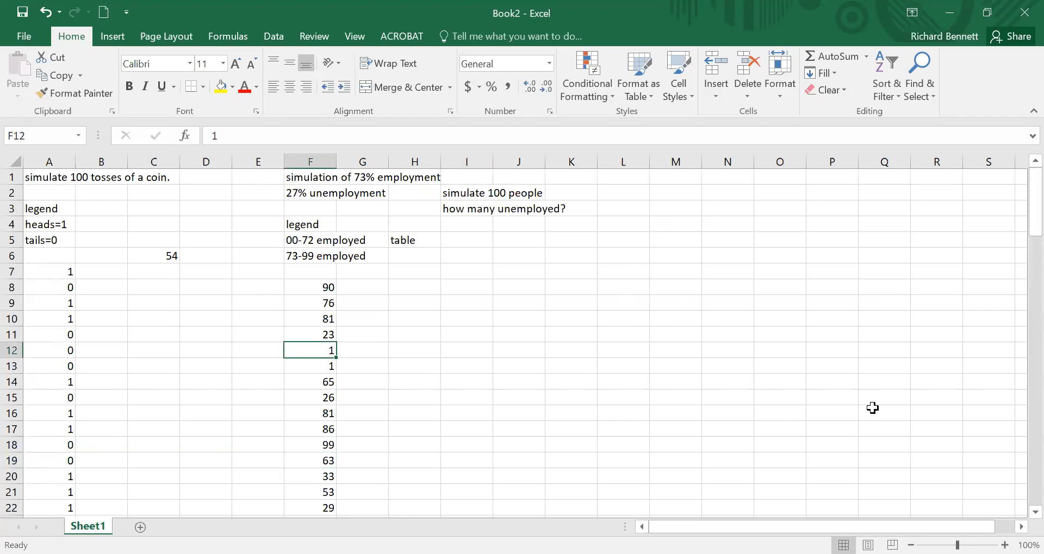
pyautogui.moveTo(473, 206); pyautogui.dragTo(577, 210)
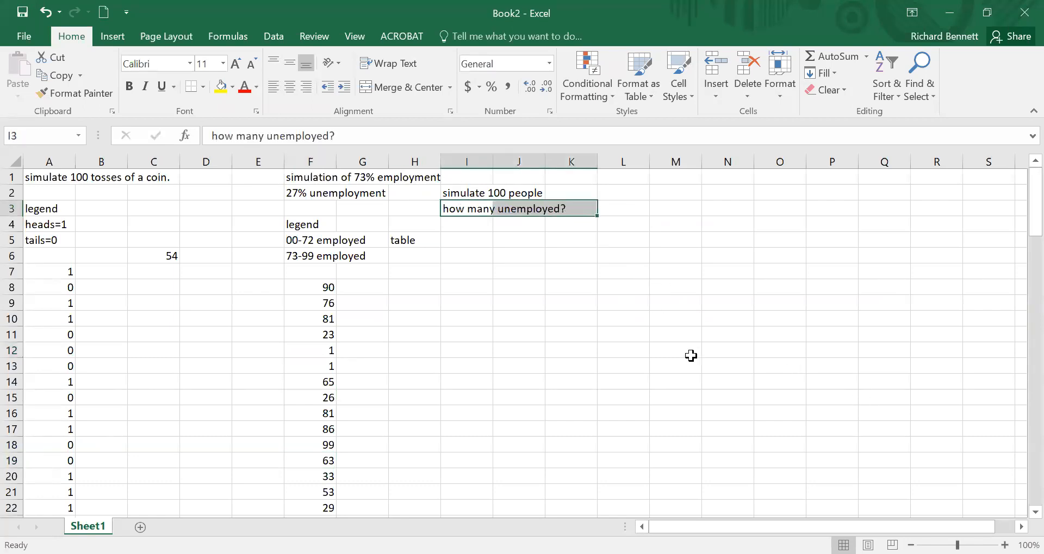
pyautogui.click(332, 258)
pyautogui.moveTo(332, 259); pyautogui.dragTo(362, 257)
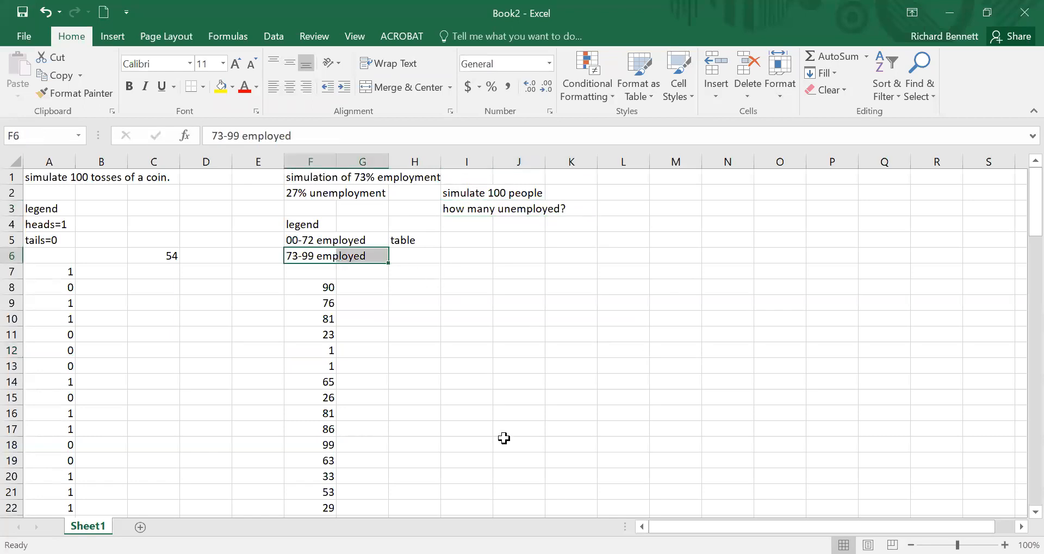
pyautogui.click(322, 337)
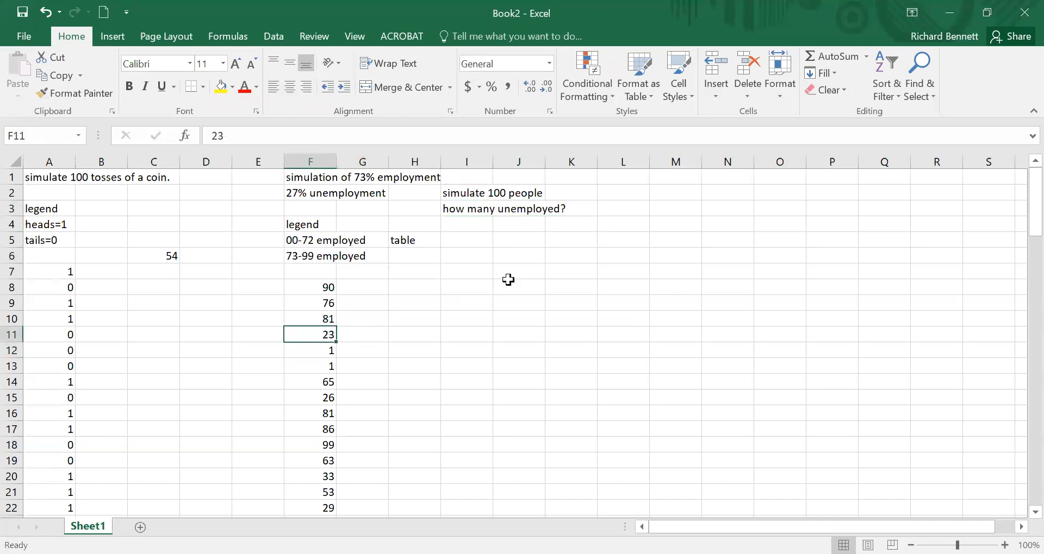
pyautogui.click(889, 77)
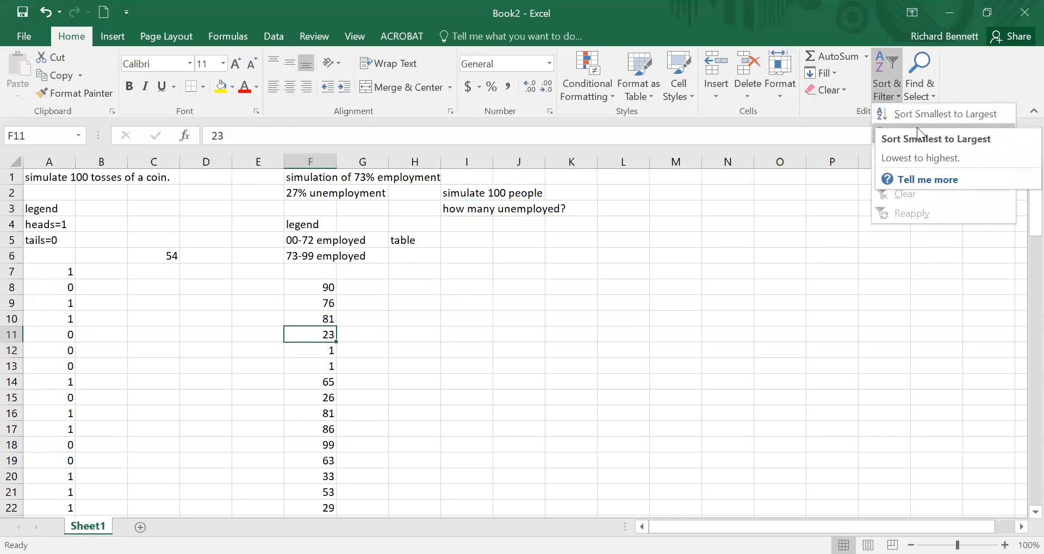
pyautogui.click(917, 133)
# Step: Select the values from 73 to 99 in F8:F38 to count them and enter 31 in cell L3
pyautogui.moveTo(457, 210); pyautogui.dragTo(569, 208)
pyautogui.moveTo(297, 253); pyautogui.dragTo(384, 252)
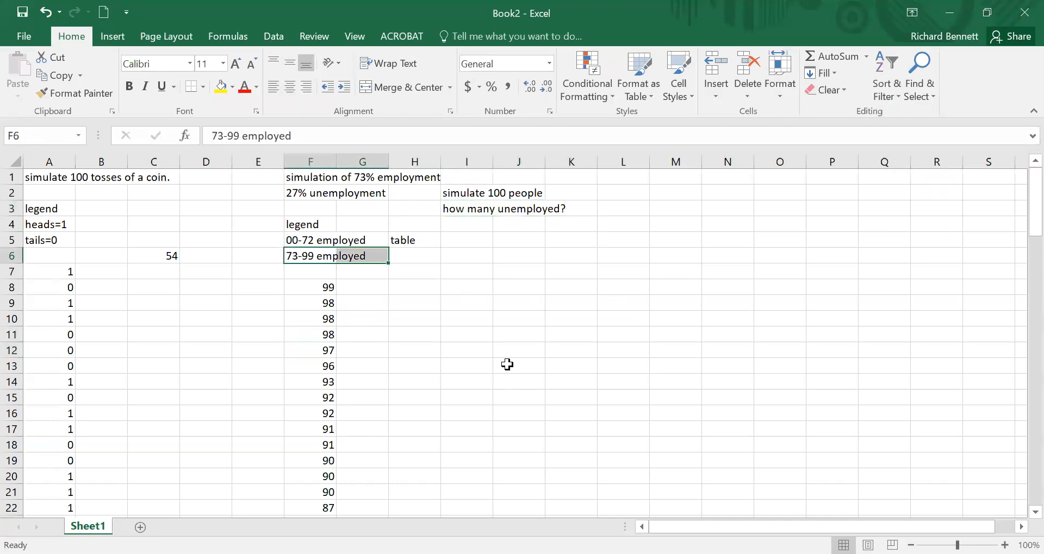
pyautogui.moveTo(325, 286); pyautogui.dragTo(327, 430)
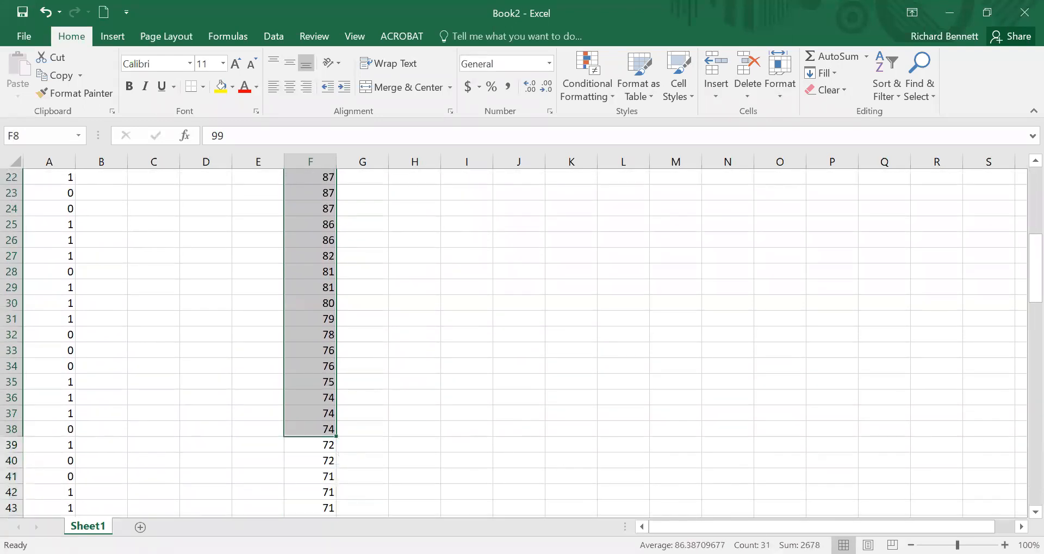
pyautogui.scroll(7, 722, 415)
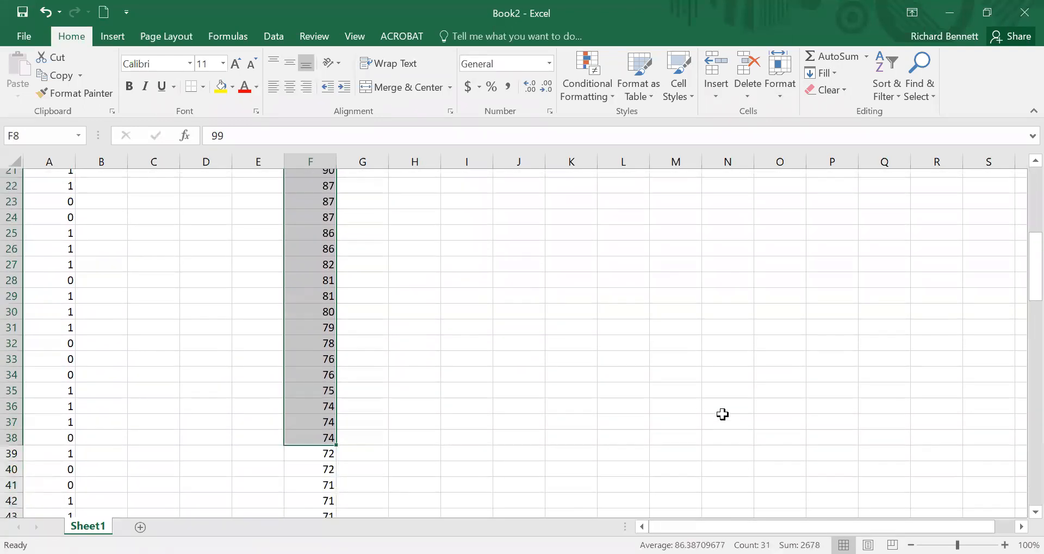
pyautogui.click(609, 202)
pyautogui.write('31')
pyautogui.press('Return')
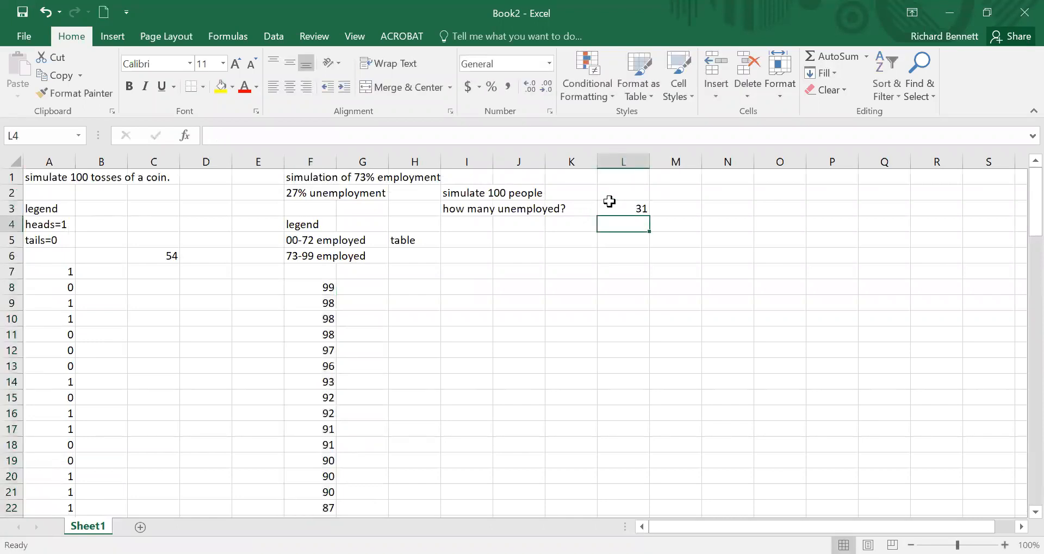
# Step: Review the unemployed count in L3 against the 27% unemployment label and the sorted numbers in F8:F38
pyautogui.click(634, 208)
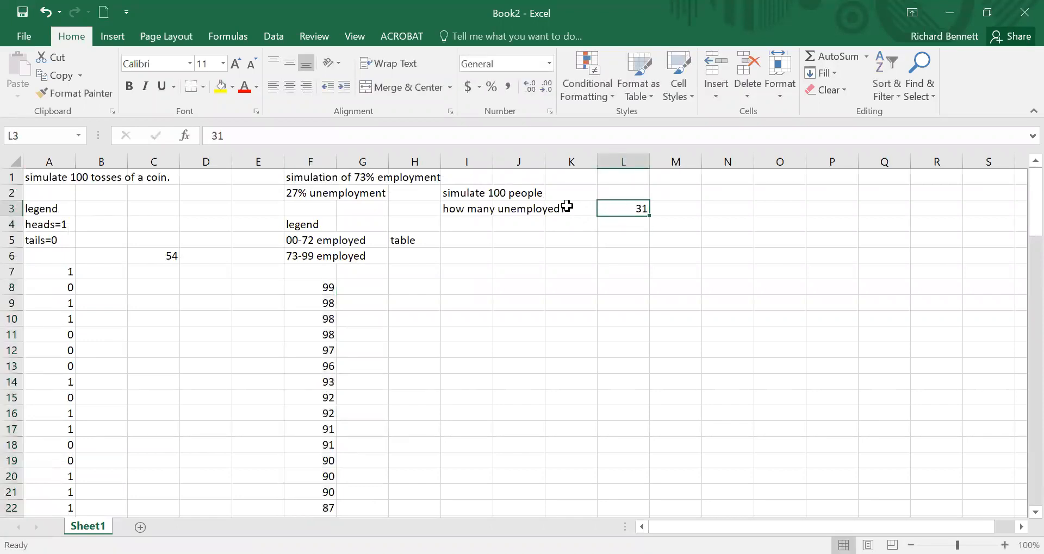
pyautogui.moveTo(493, 193); pyautogui.dragTo(621, 208)
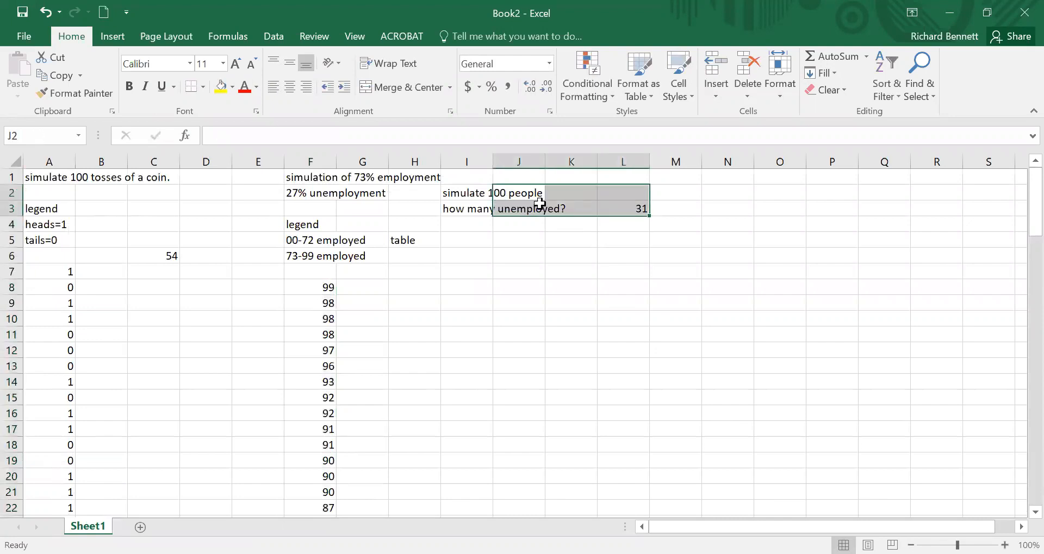
pyautogui.click(330, 199)
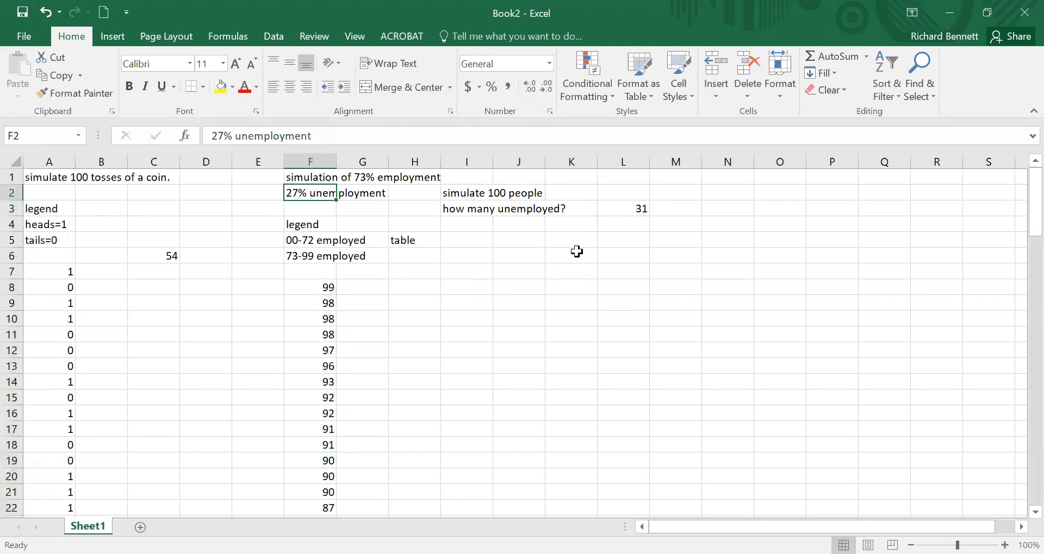
pyautogui.moveTo(325, 287); pyautogui.dragTo(324, 382)
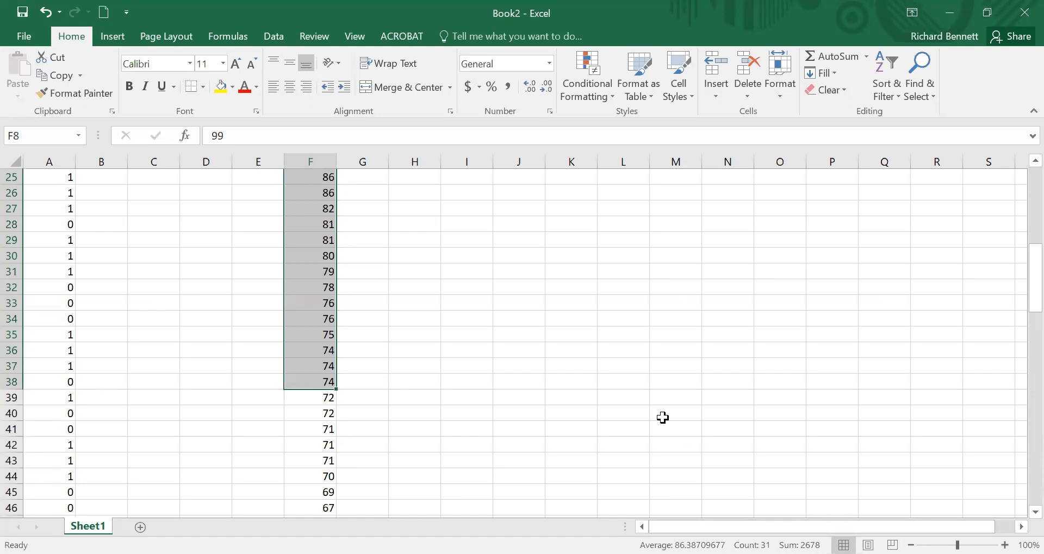
pyautogui.scroll(8, 663, 417)
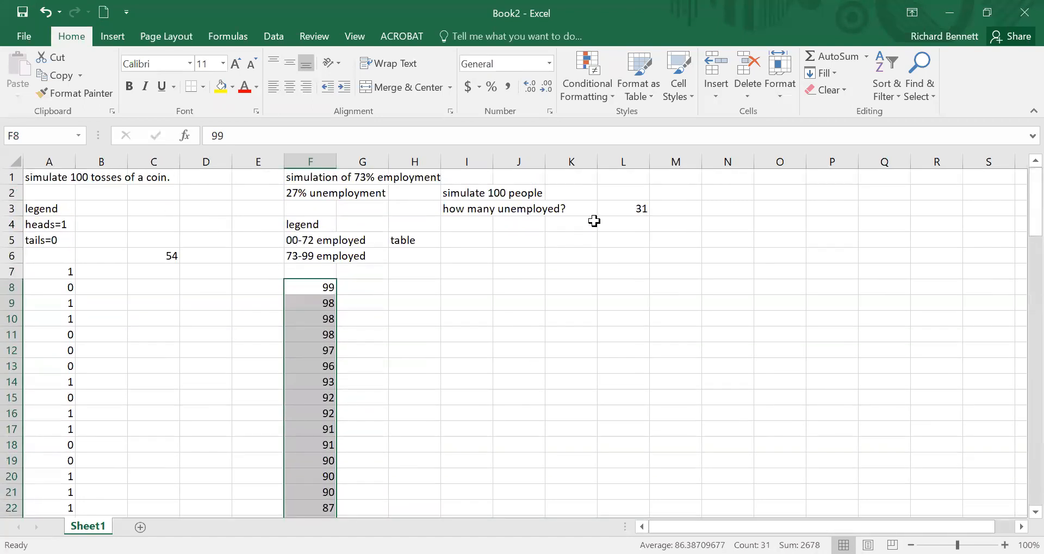
pyautogui.click(640, 206)
pyautogui.click(487, 195)
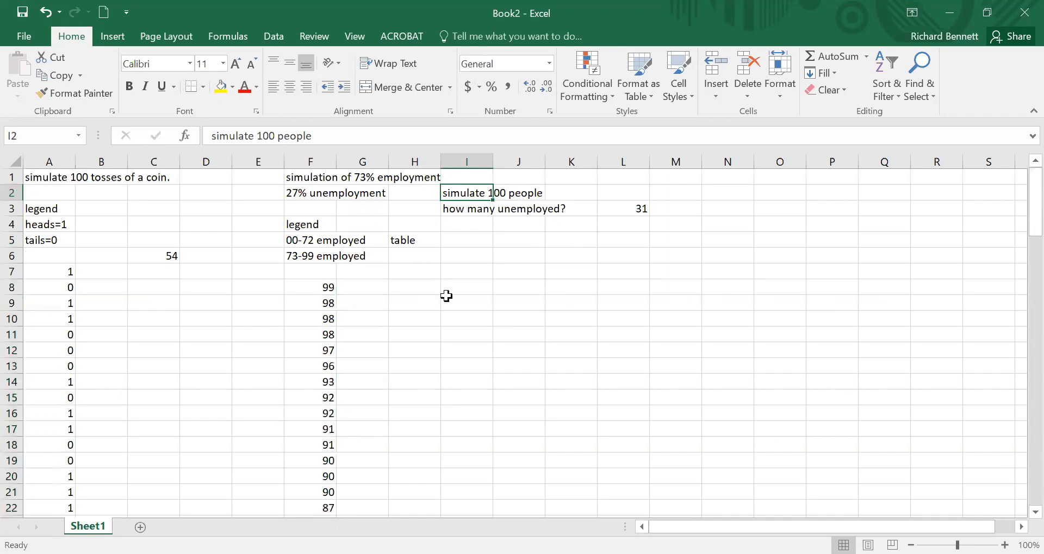
pyautogui.click(313, 291)
pyautogui.click(324, 366)
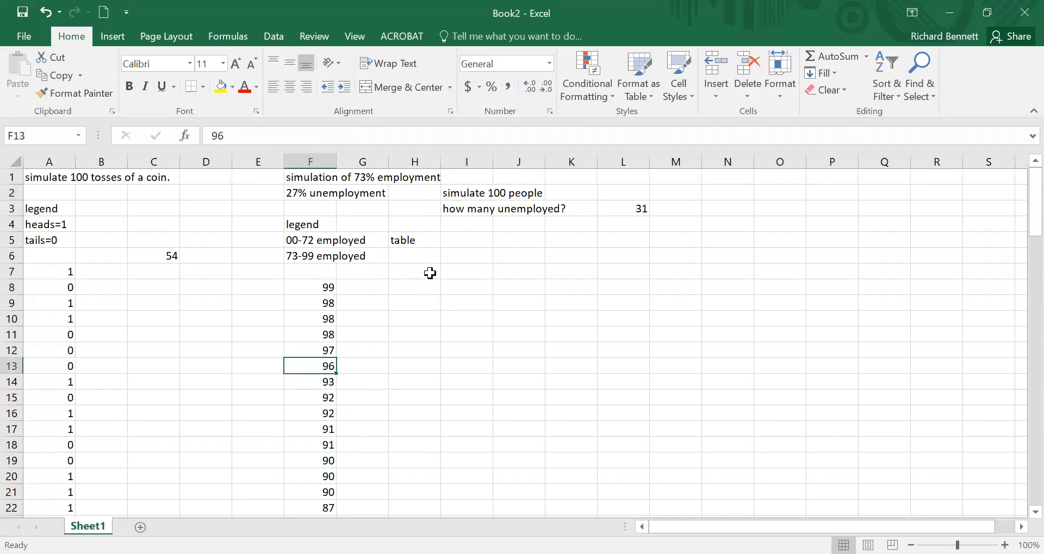
# Step: Enter the syntax note "randbetween(low, high)" as text in cell H7
pyautogui.click(430, 274)
pyautogui.write('randbetween(low')
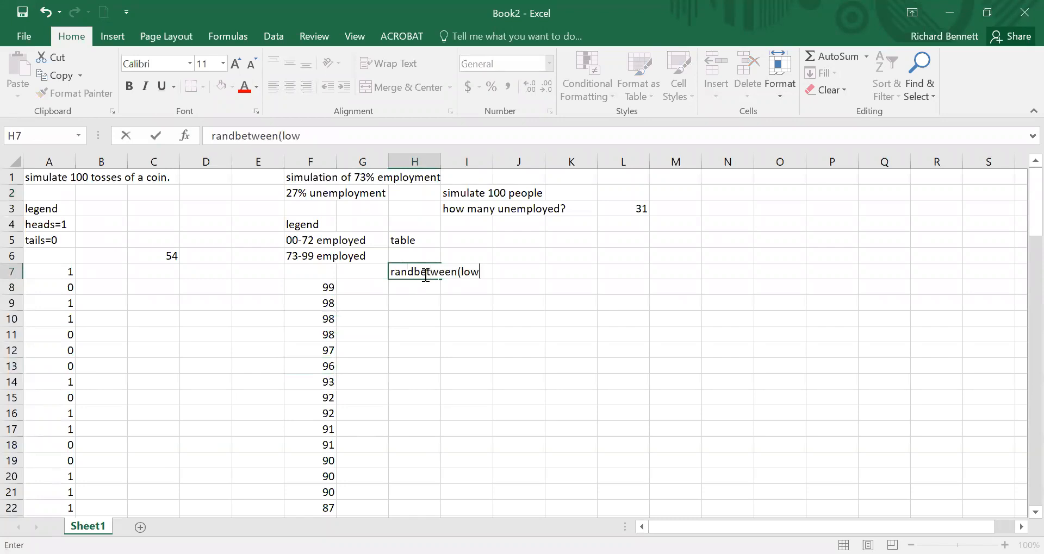
pyautogui.write(', high)')
pyautogui.press('Return')
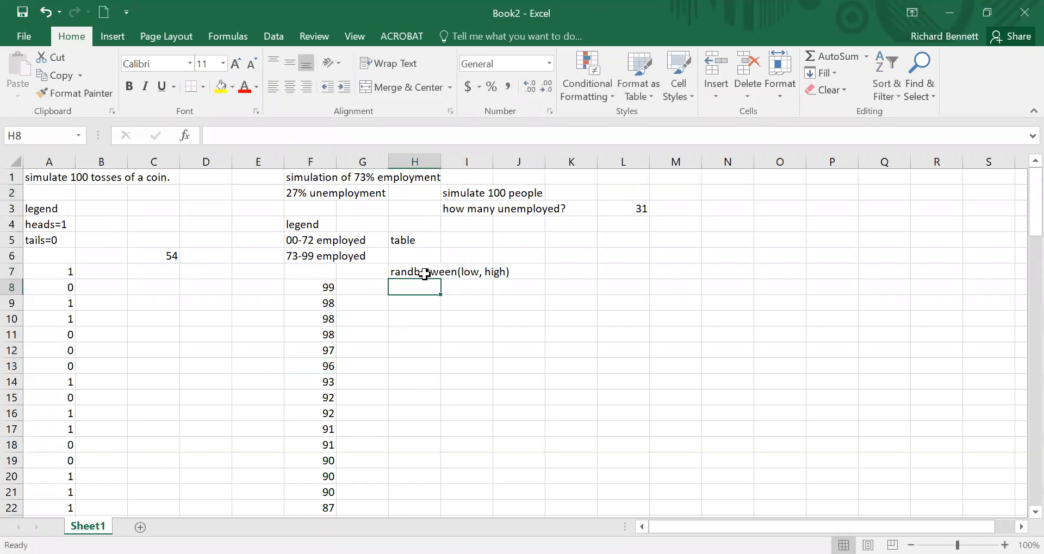
# Step: Save the workbook in the Documents folder as "2 simulations"
pyautogui.click(24, 36)
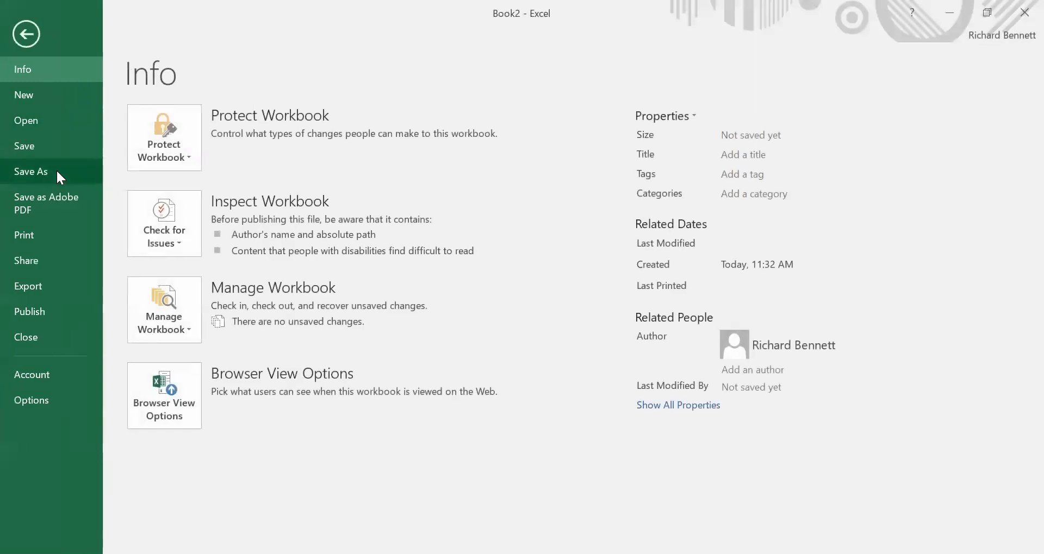
pyautogui.click(56, 168)
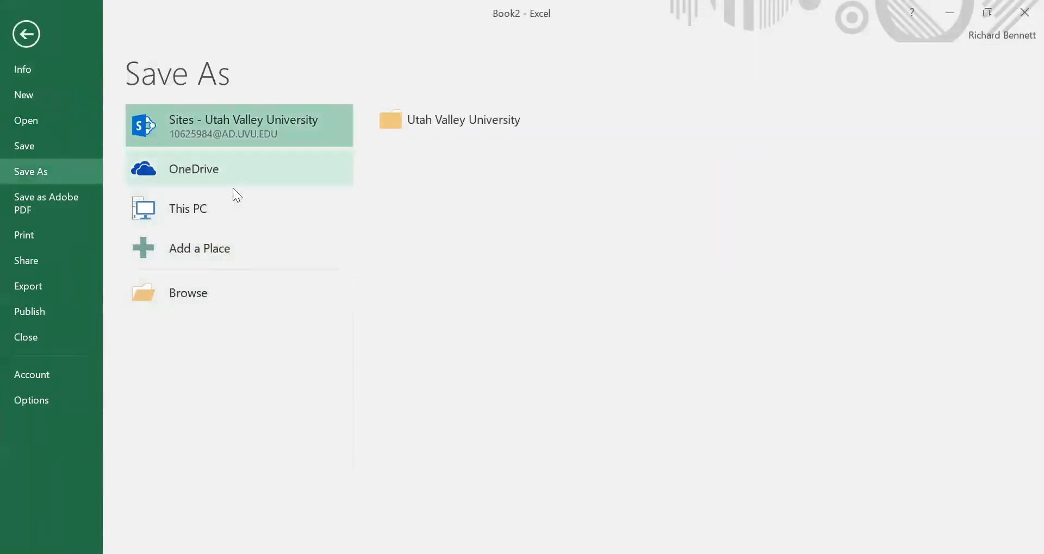
pyautogui.click(206, 277)
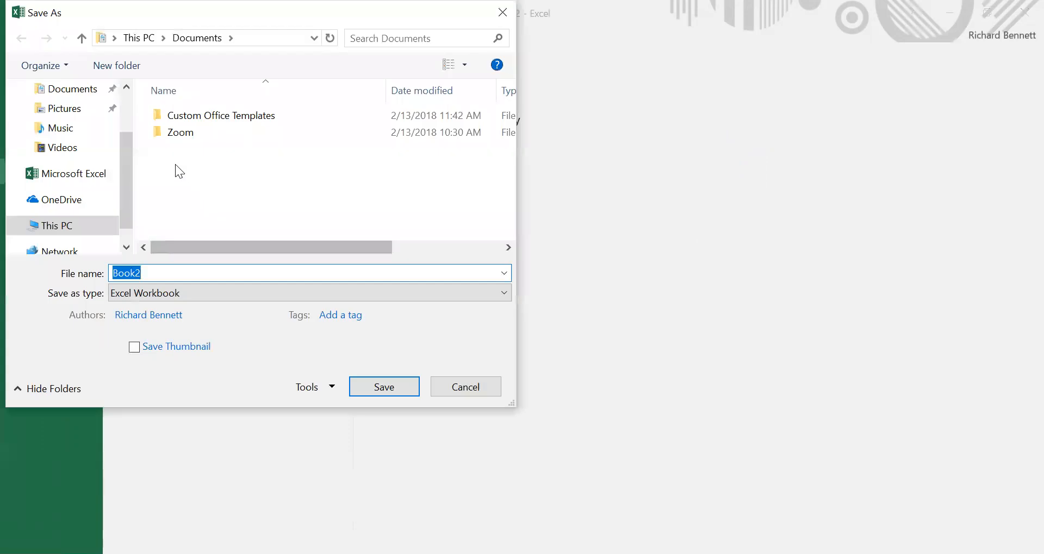
pyautogui.write('2 sim')
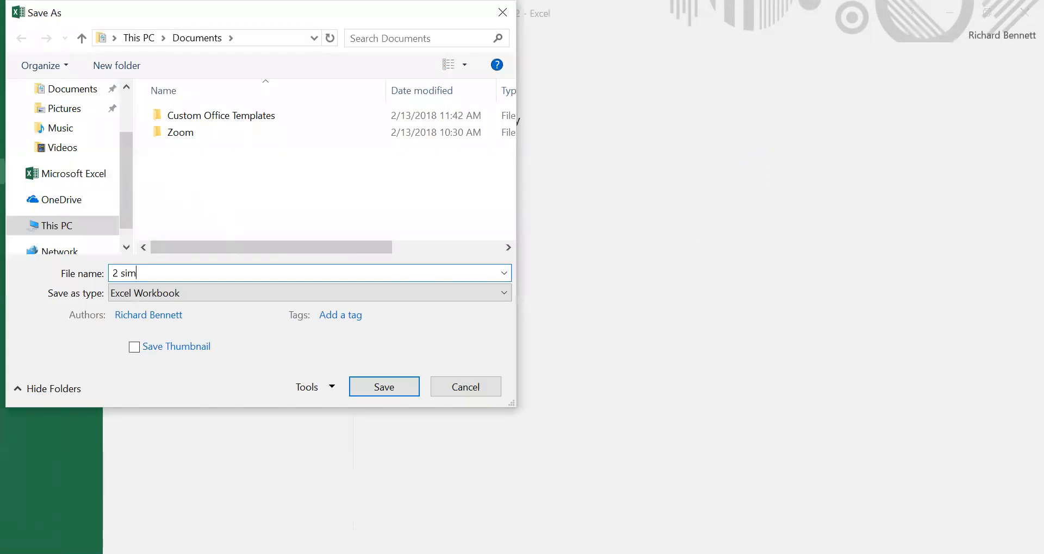
pyautogui.write('ulations')
pyautogui.press('Return')
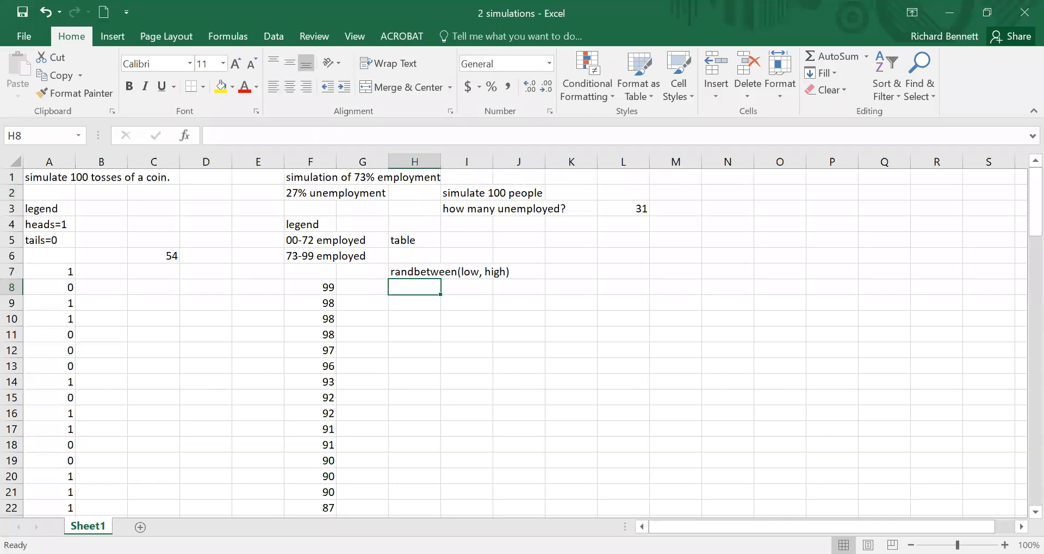